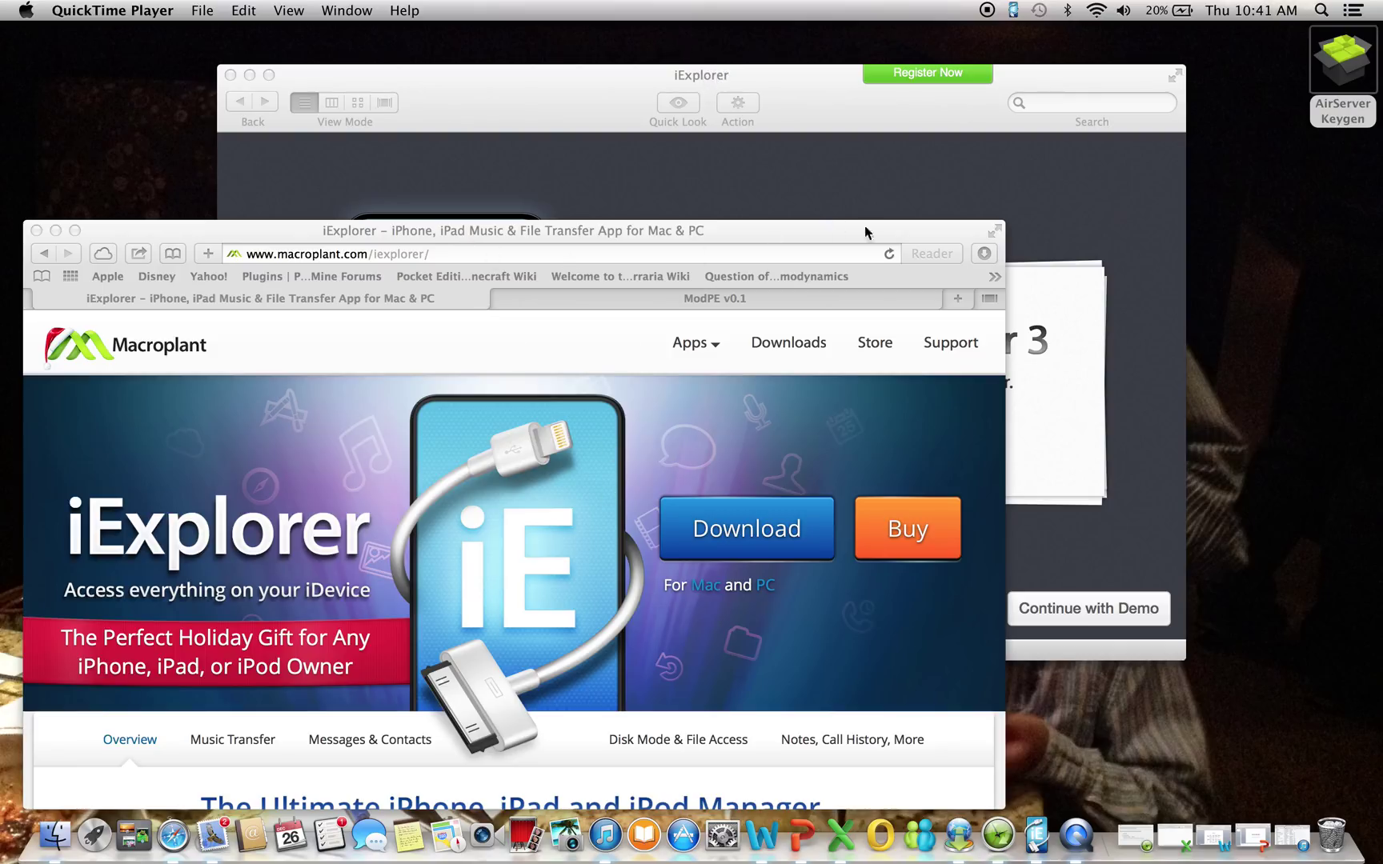
# Put Safari into full-screen mode and then take it back out.
pyautogui.click(994, 232)
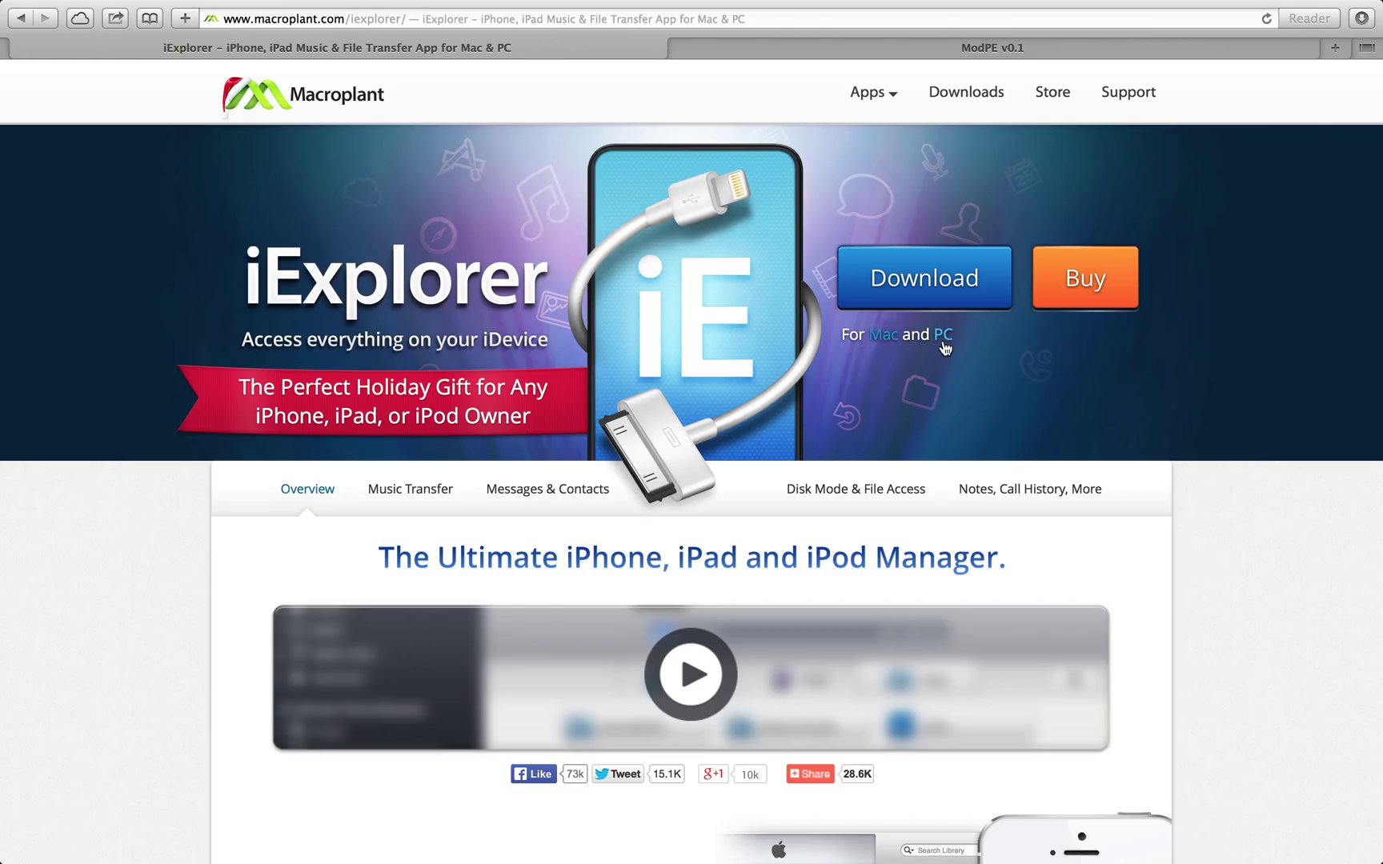
pyautogui.moveTo(1074, 2)
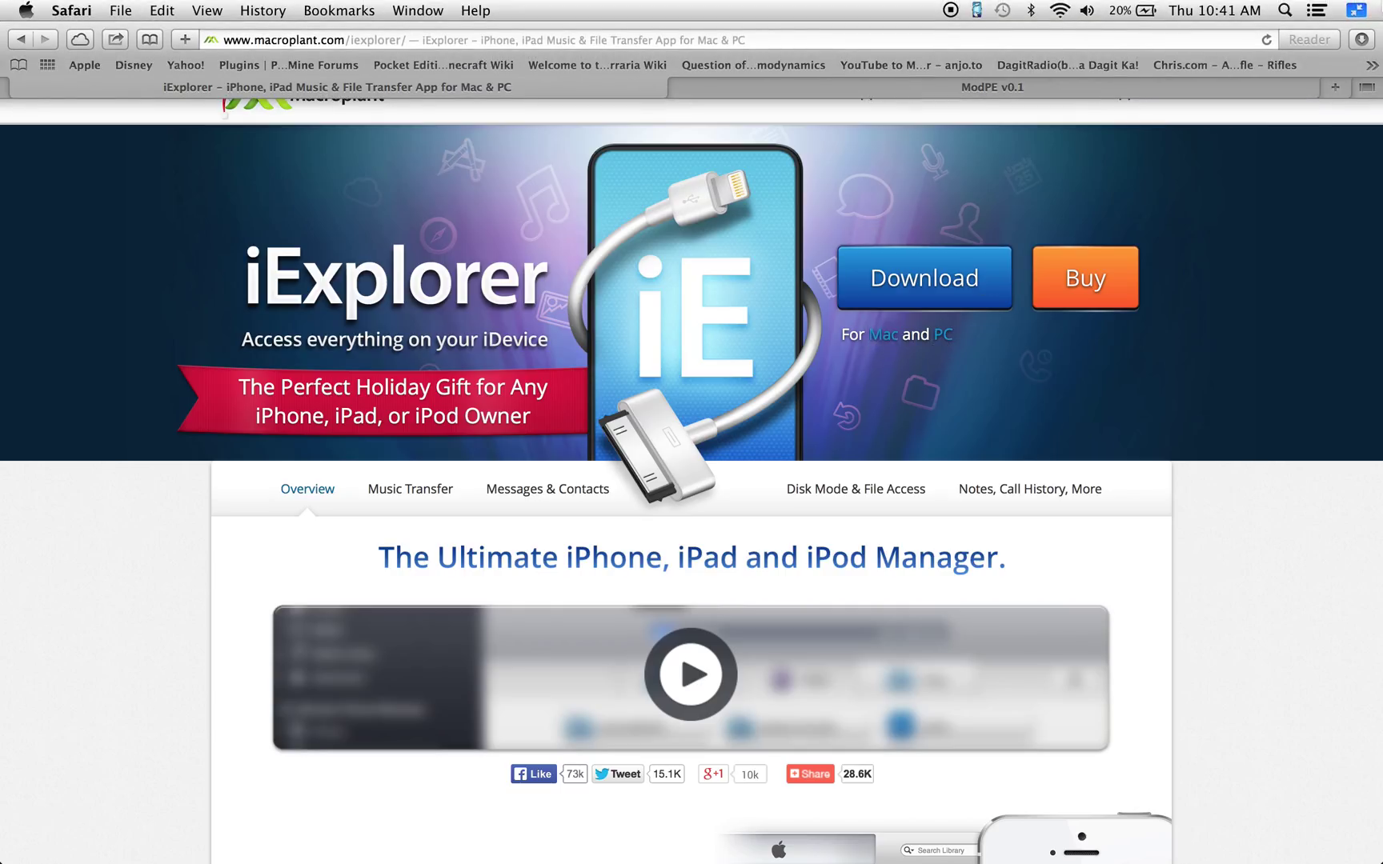
pyautogui.click(1353, 11)
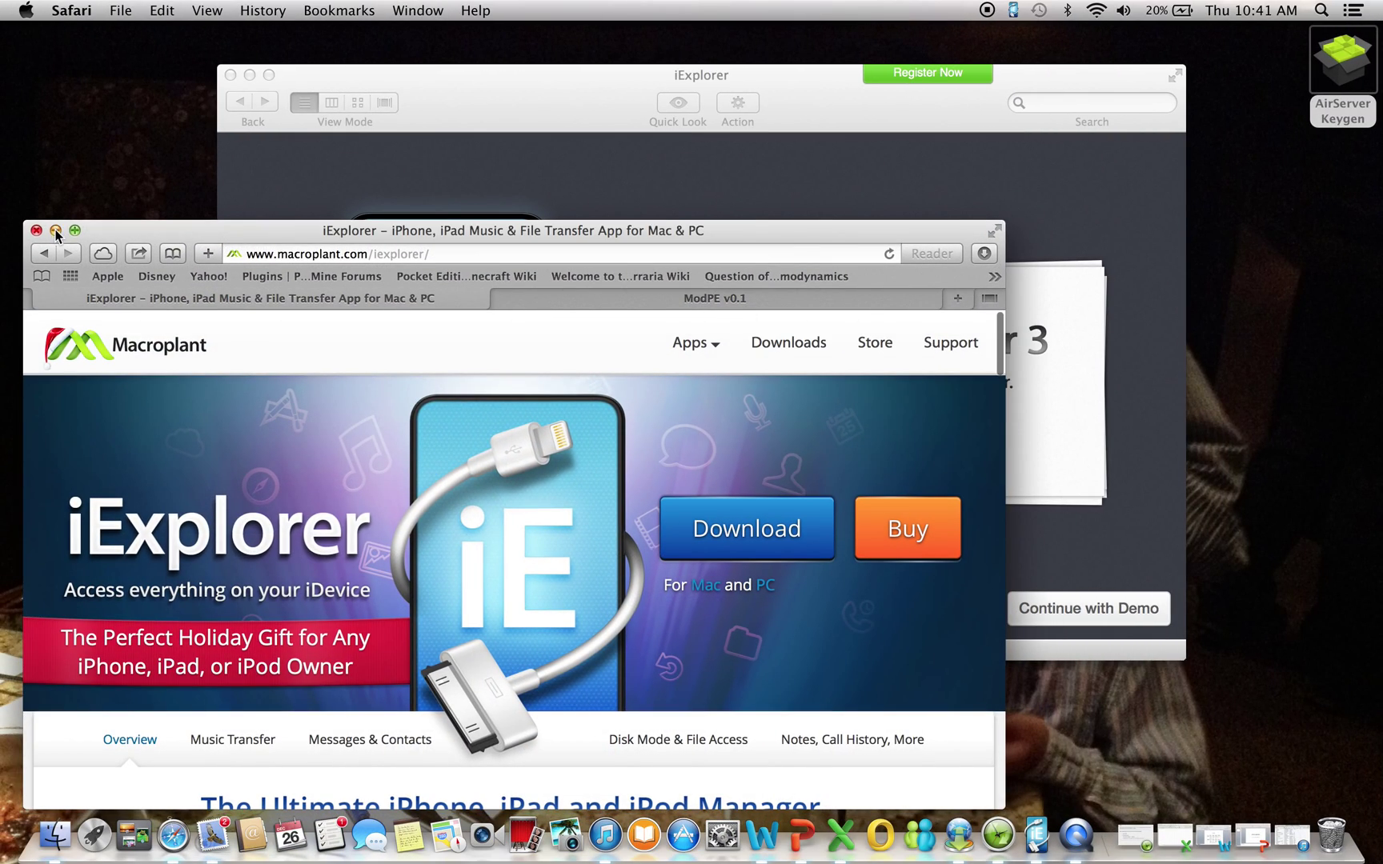
# Minimize Safari, continue iExplorer as a demo and list the Family iPad's installed apps.
pyautogui.click(55, 231)
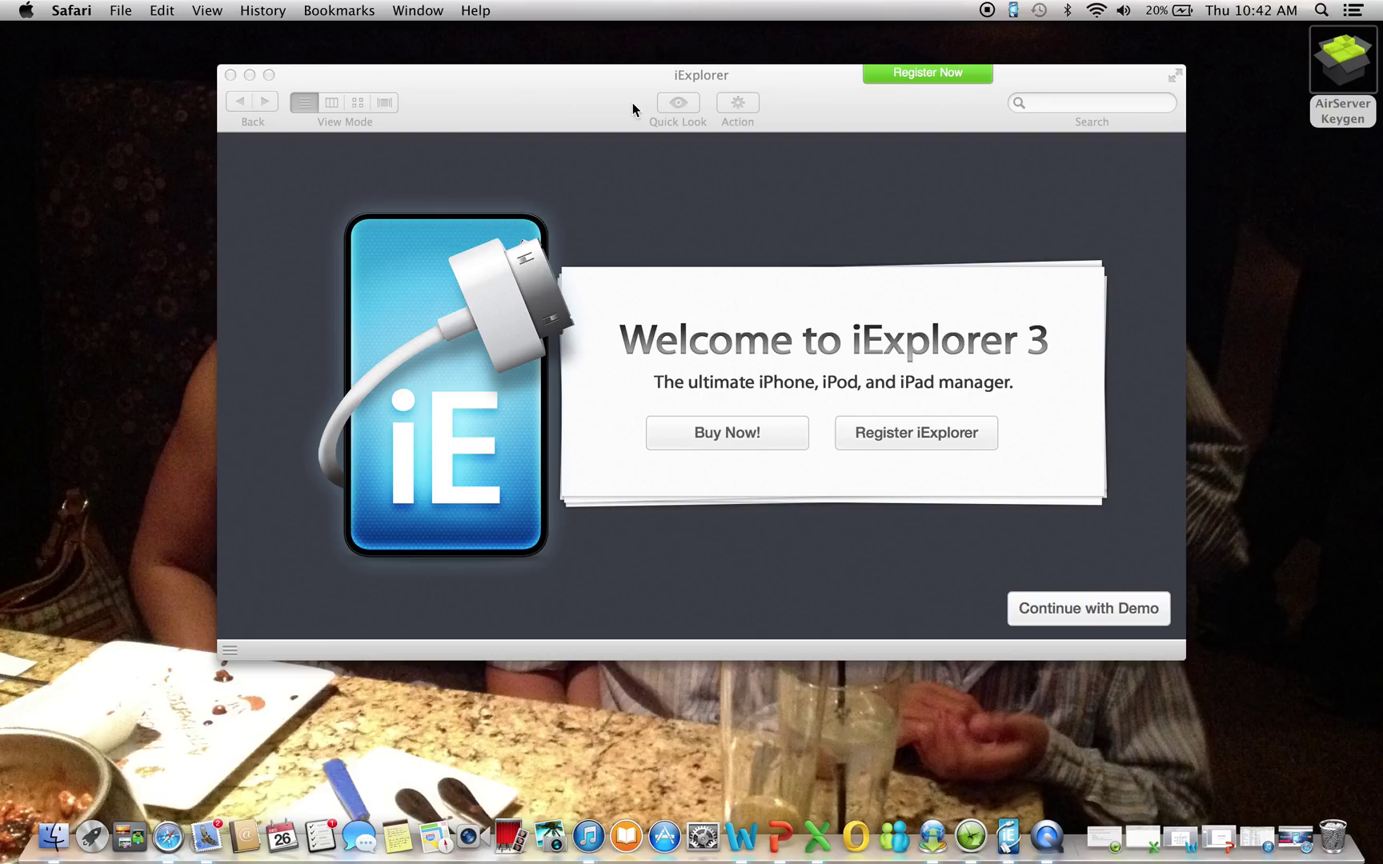
pyautogui.click(689, 83)
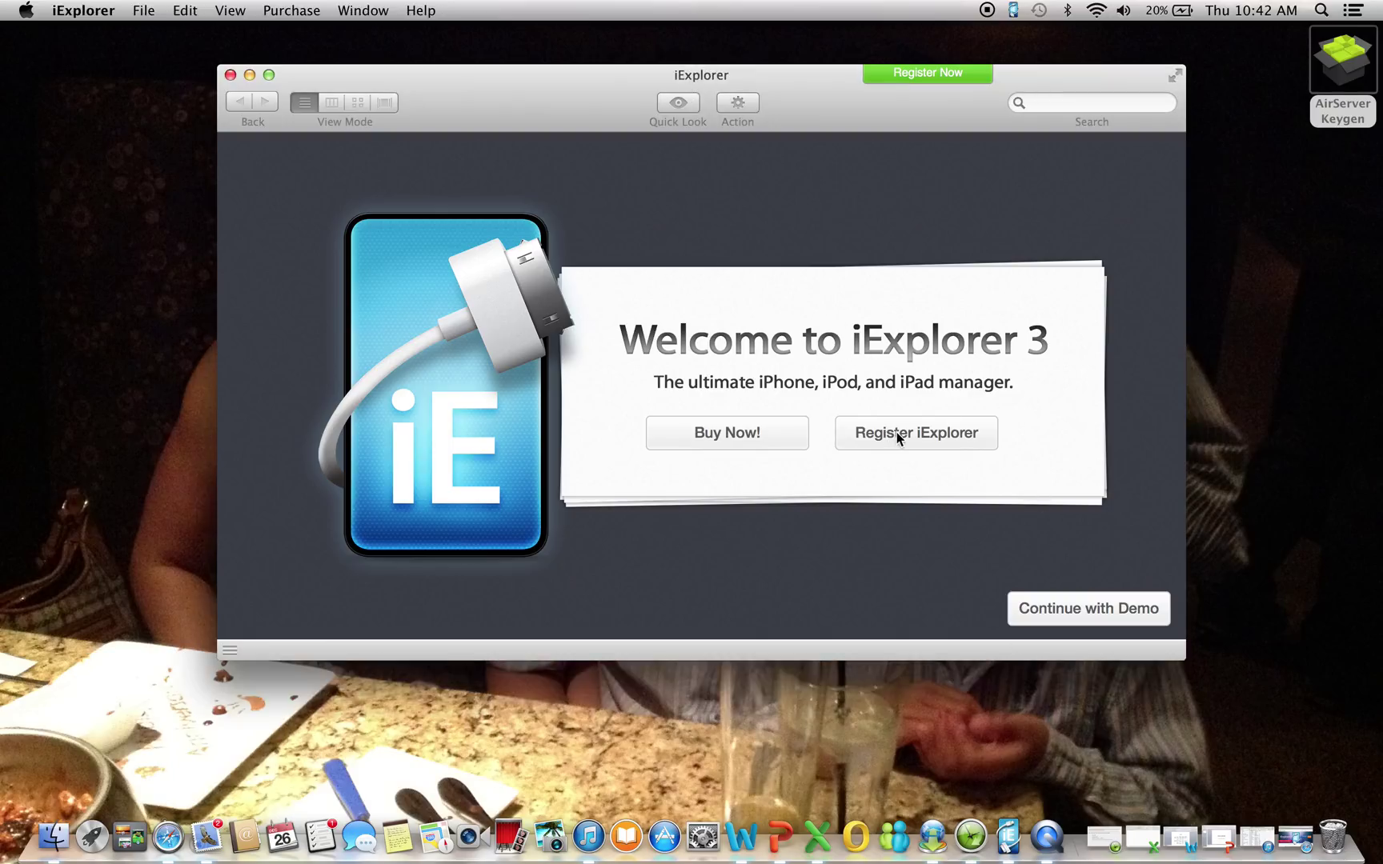
pyautogui.click(1085, 606)
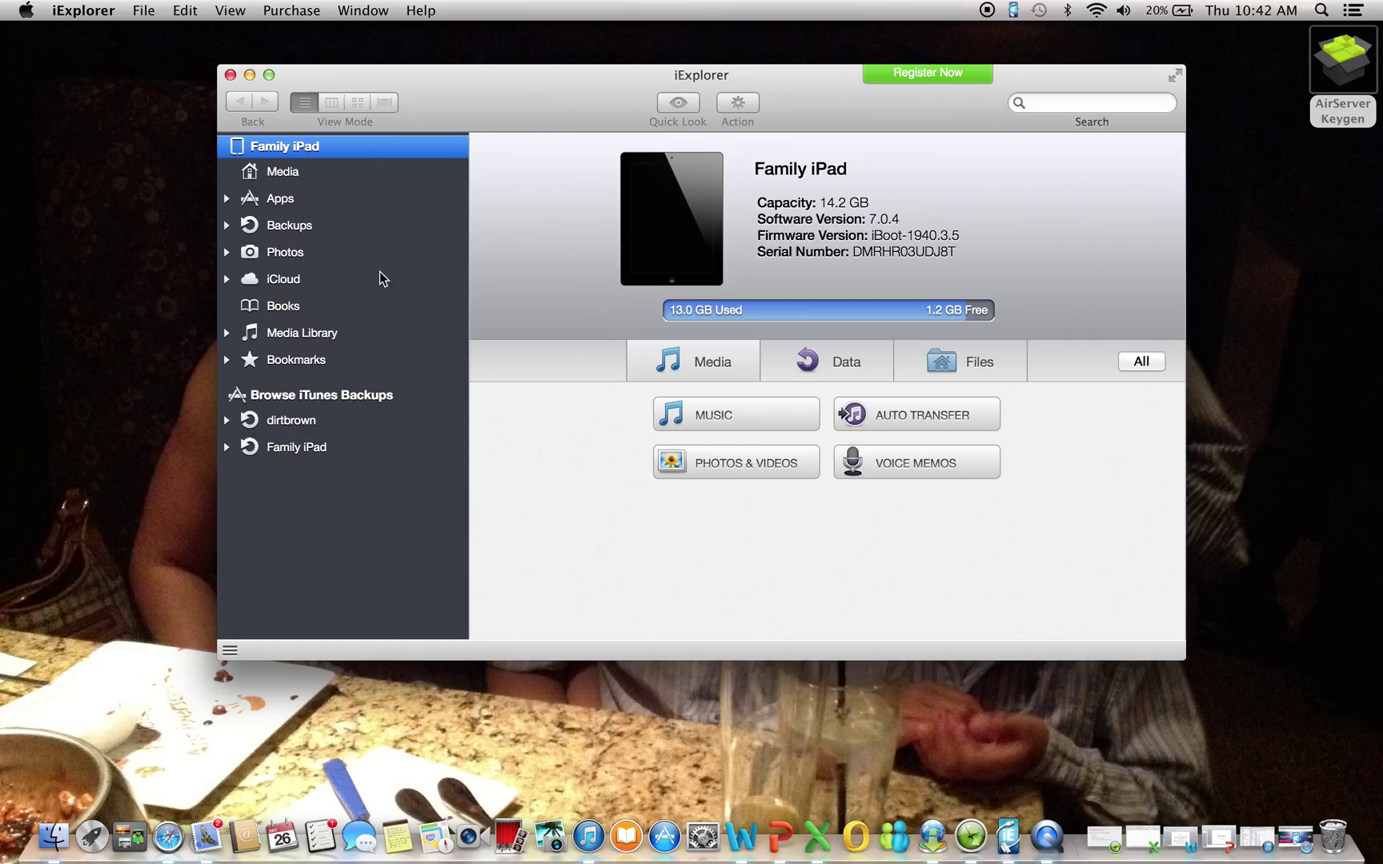
pyautogui.click(280, 200)
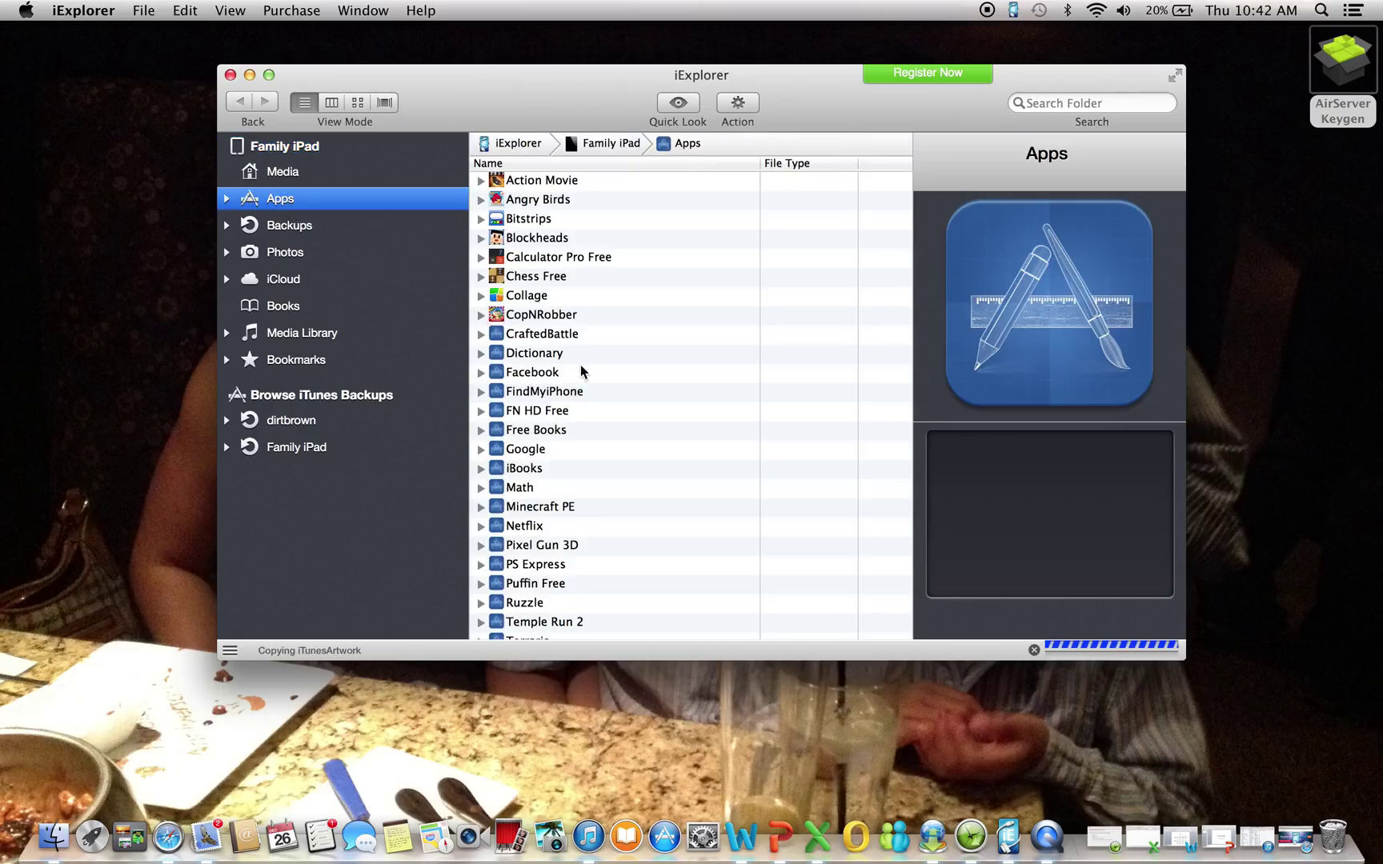
pyautogui.scroll(-1, 601, 412)
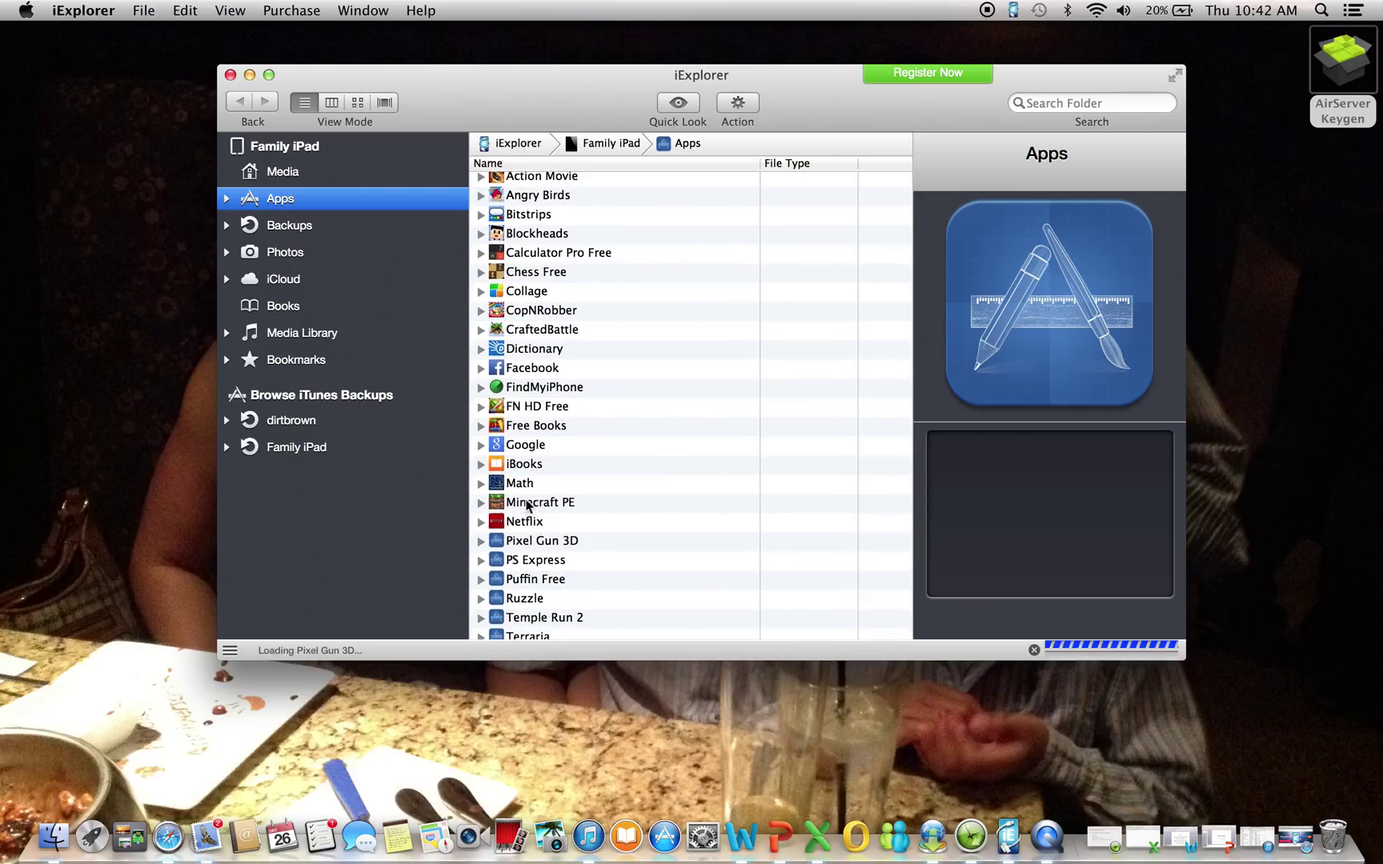
# Open Minecraft PE's Documents > games > com.mojang > minecraftWorlds and select the Village Map world.
pyautogui.doubleClick(600, 508)
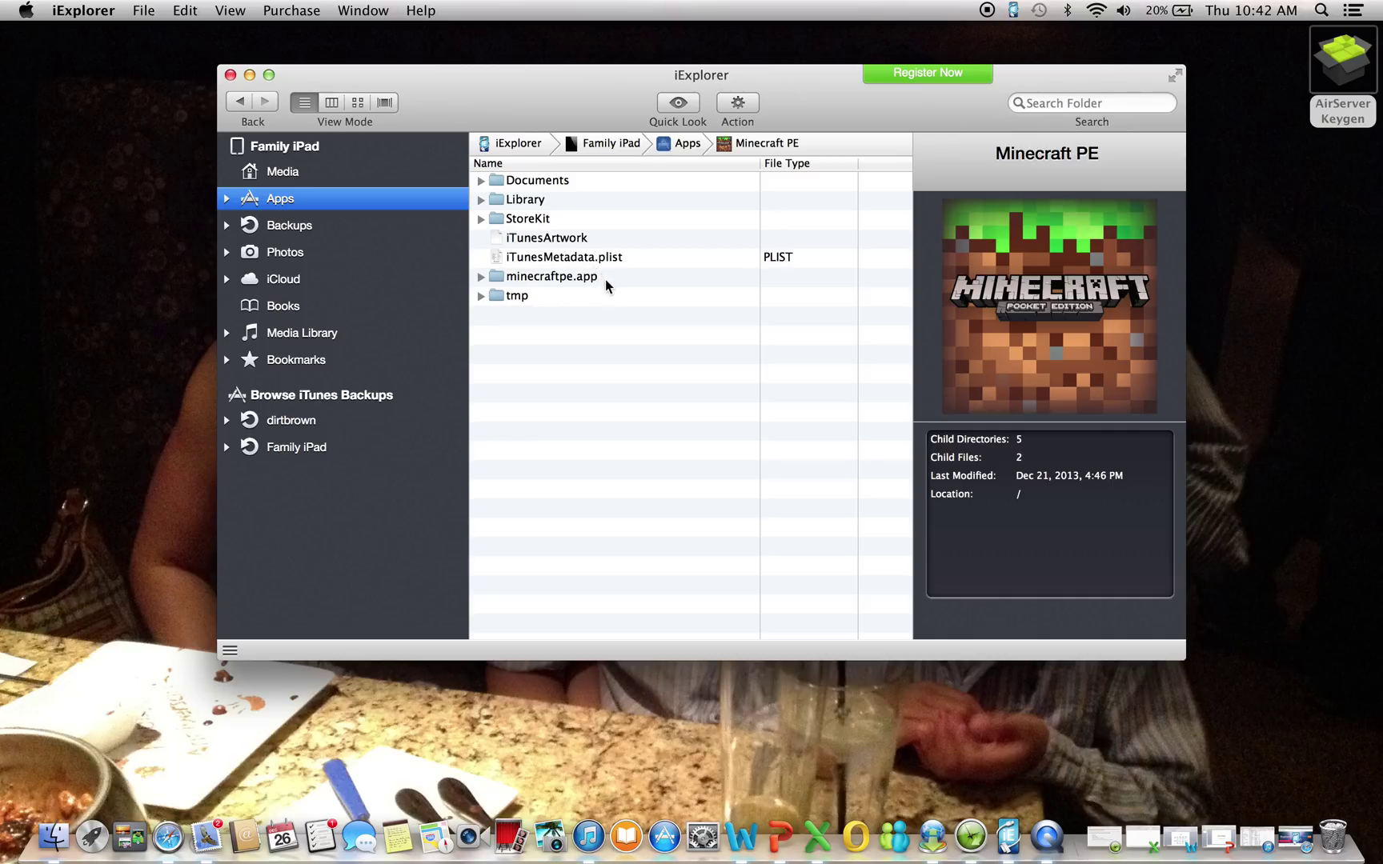
pyautogui.doubleClick(574, 181)
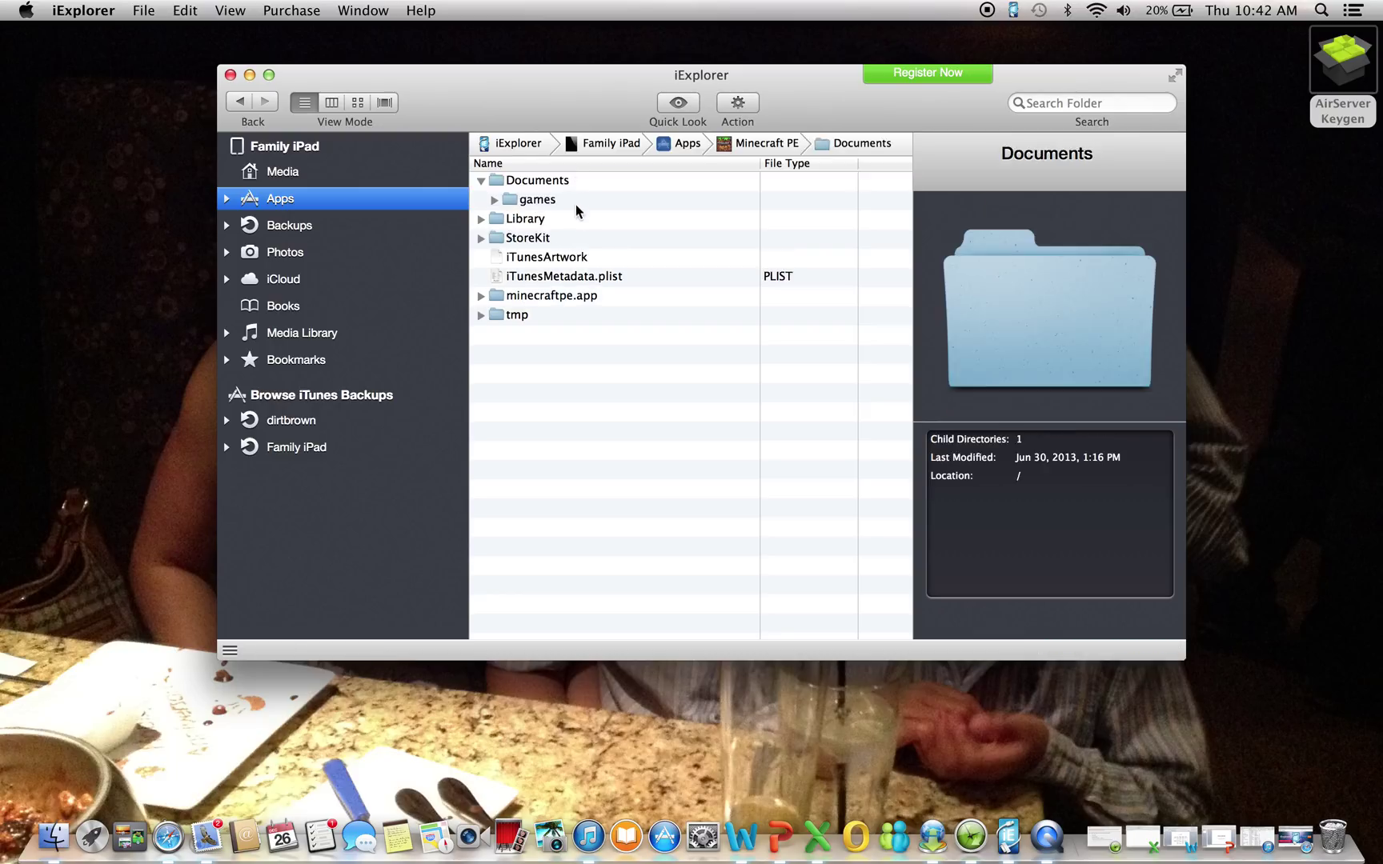
pyautogui.doubleClick(550, 201)
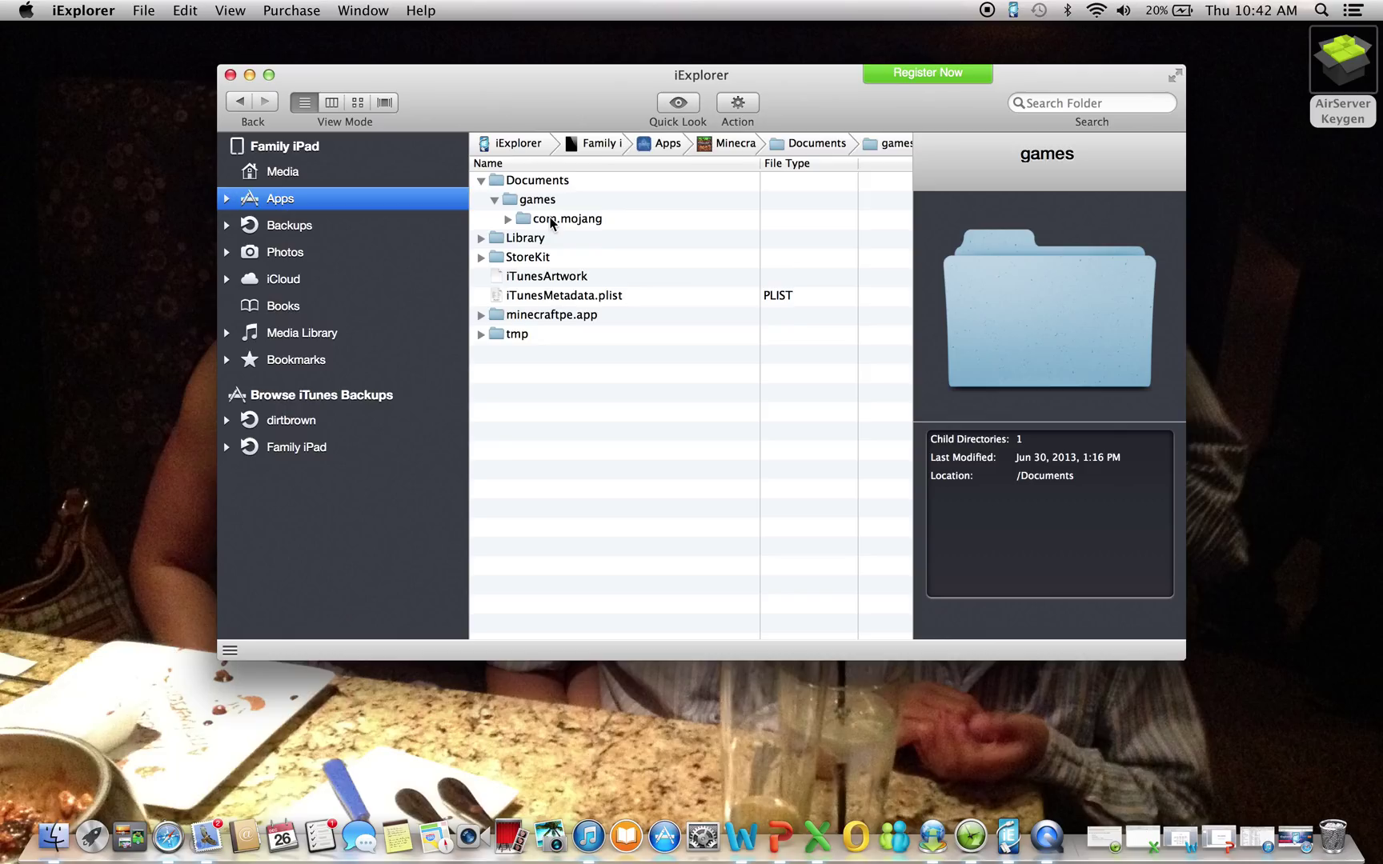
pyautogui.doubleClick(552, 220)
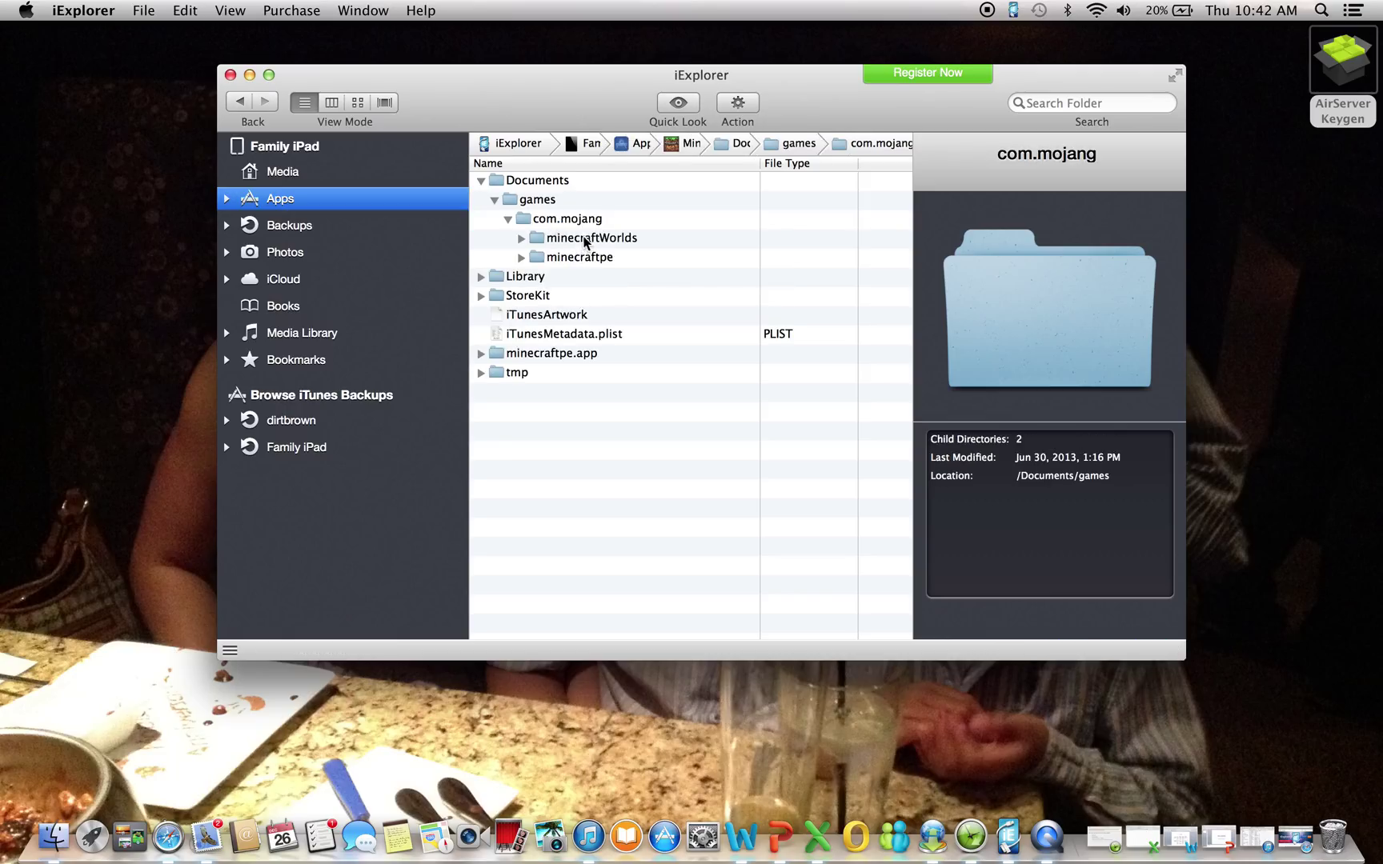
pyautogui.doubleClick(584, 239)
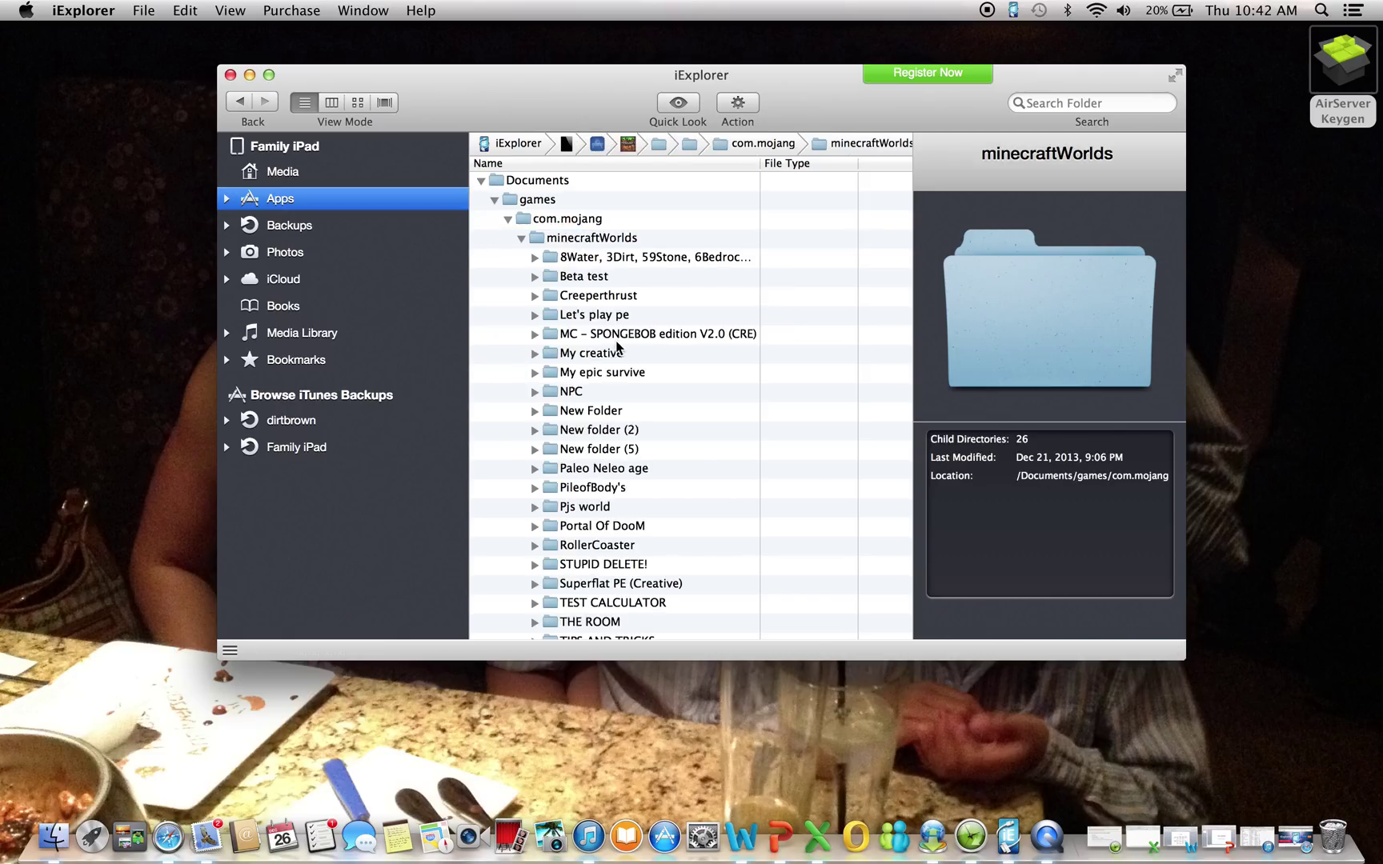
pyautogui.scroll(-3, 617, 346)
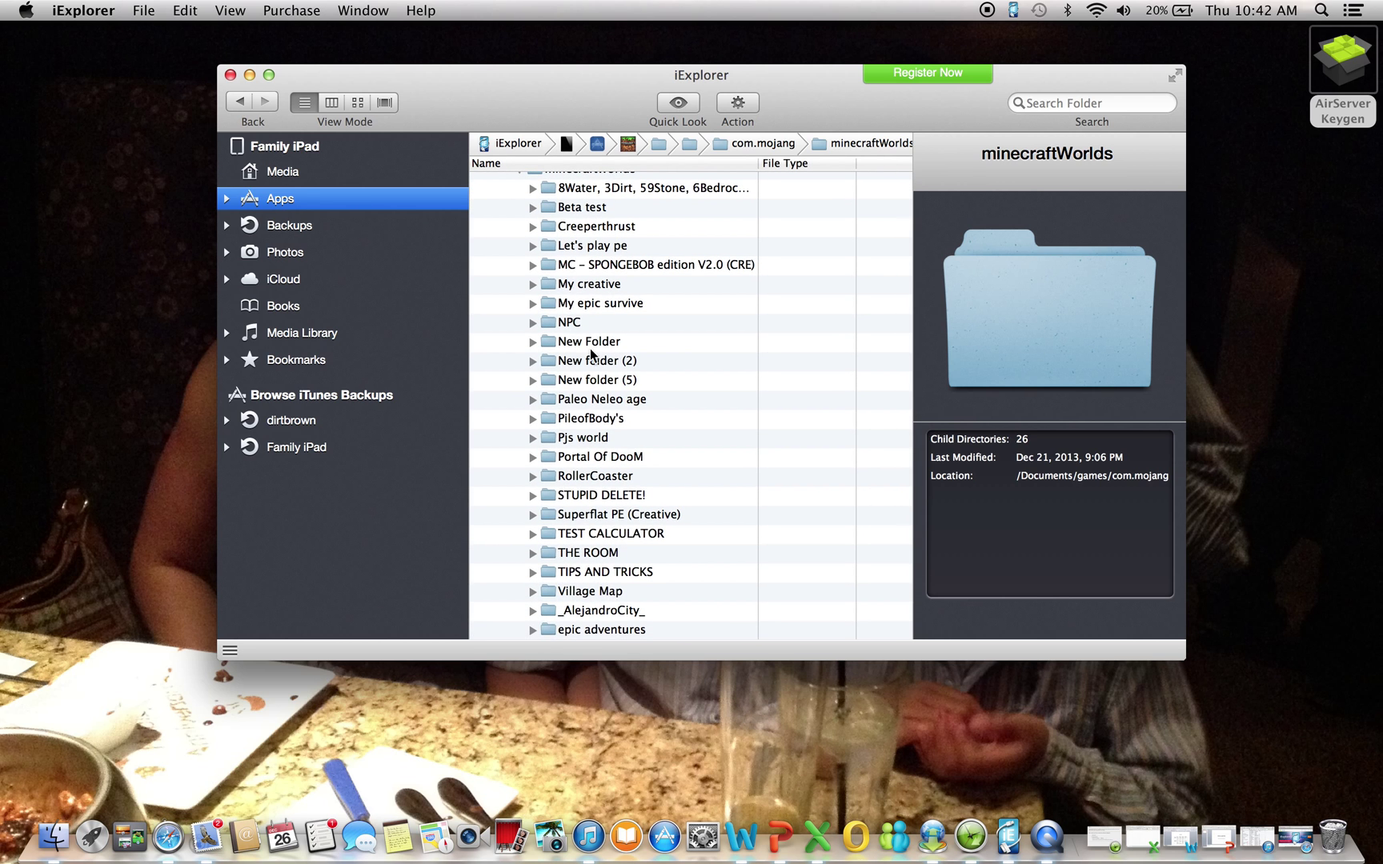
pyautogui.scroll(-6, 592, 355)
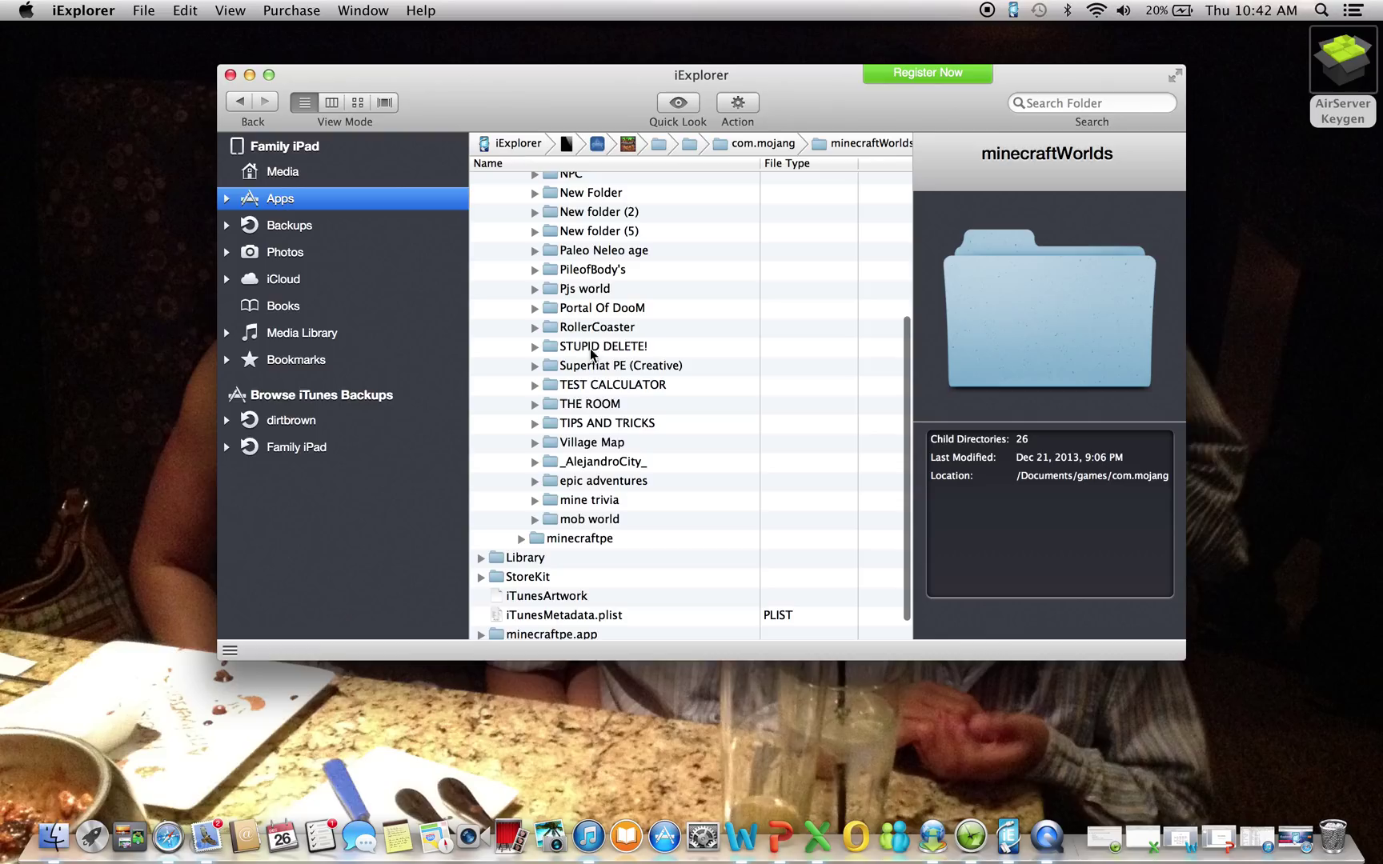
pyautogui.click(592, 446)
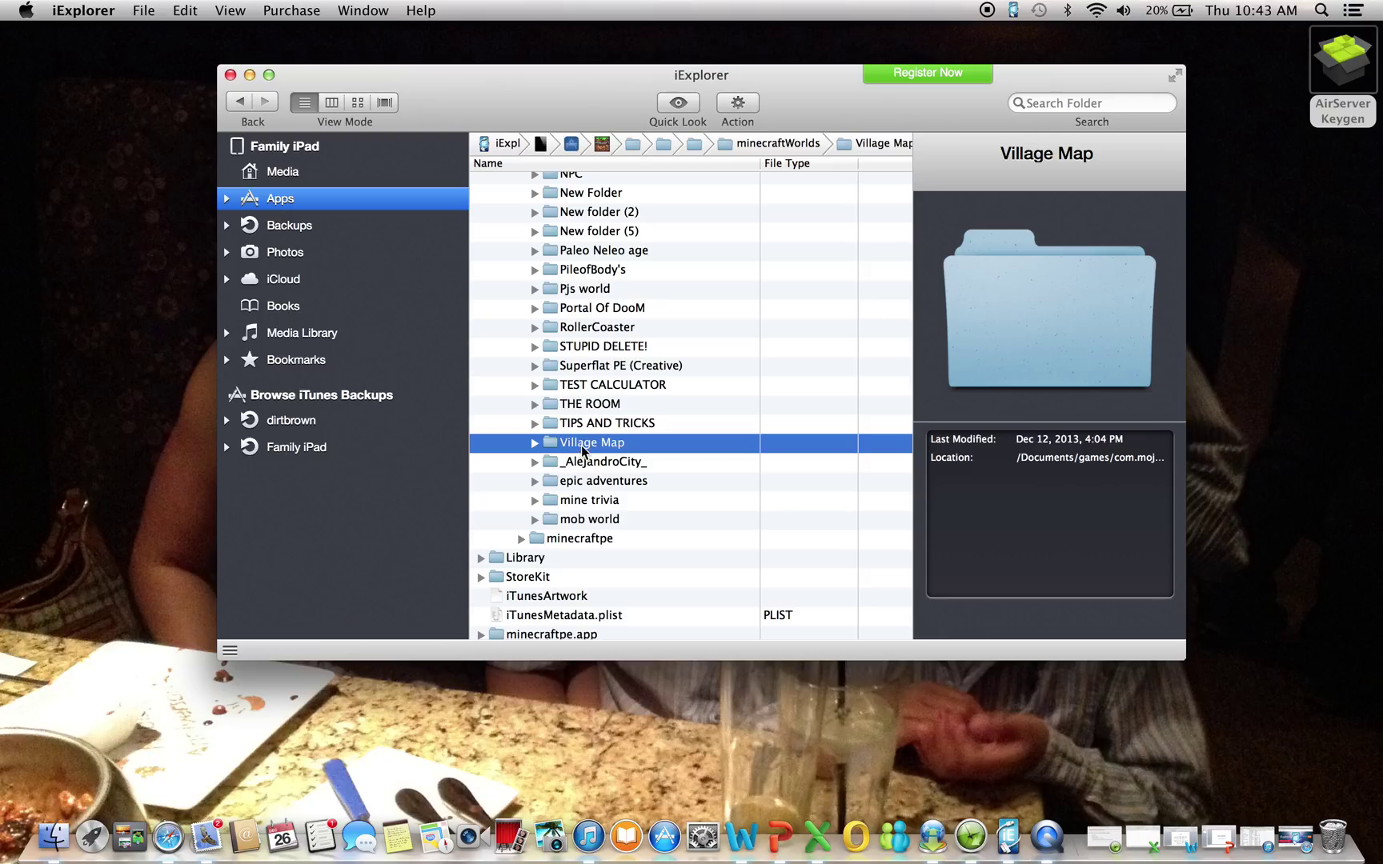
# Copy Village Map to the desktop, open it, and check chunks.dat, entities.dat and level.dat details.
pyautogui.moveTo(582, 451); pyautogui.dragTo(106, 424)
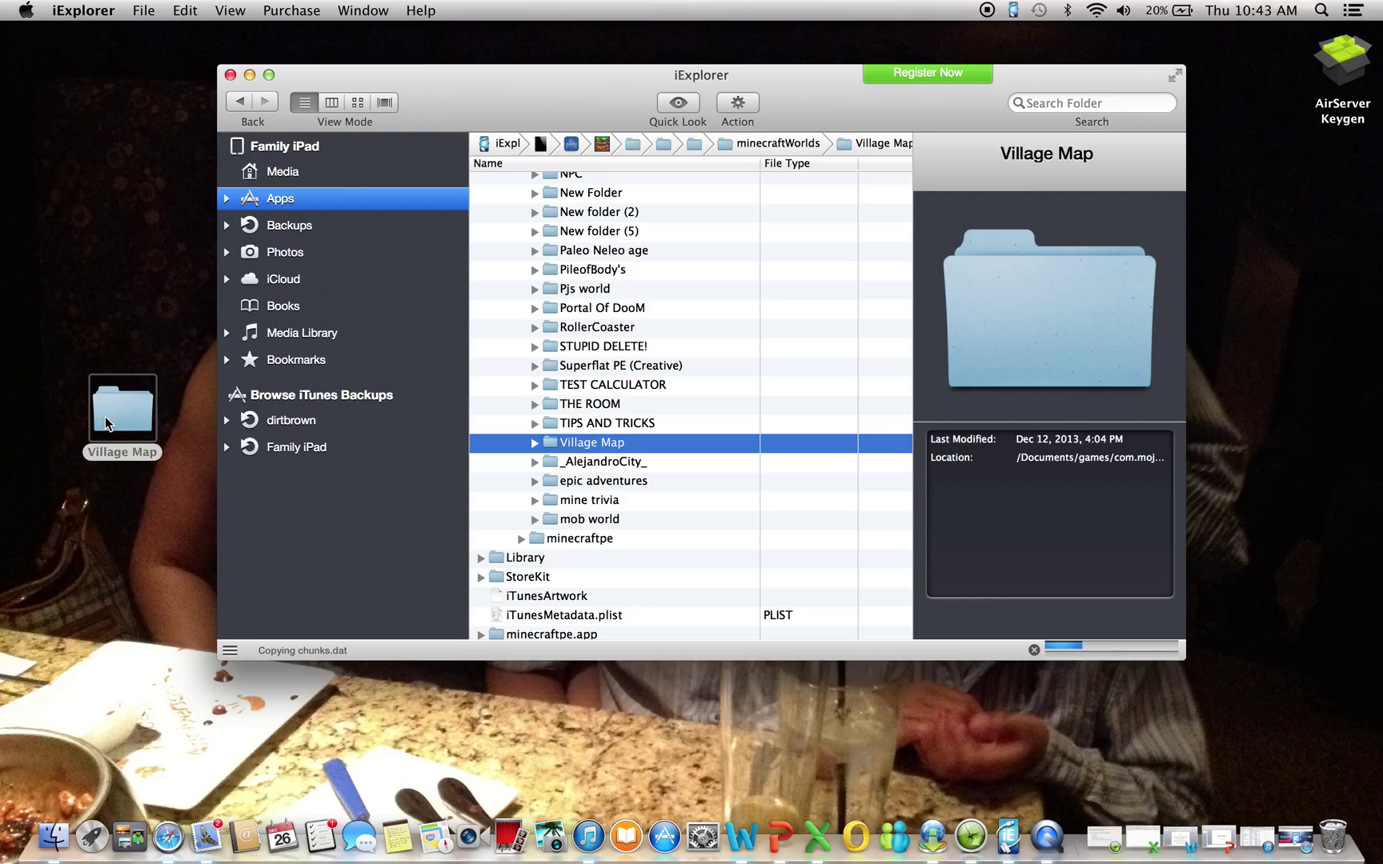
pyautogui.click(116, 408)
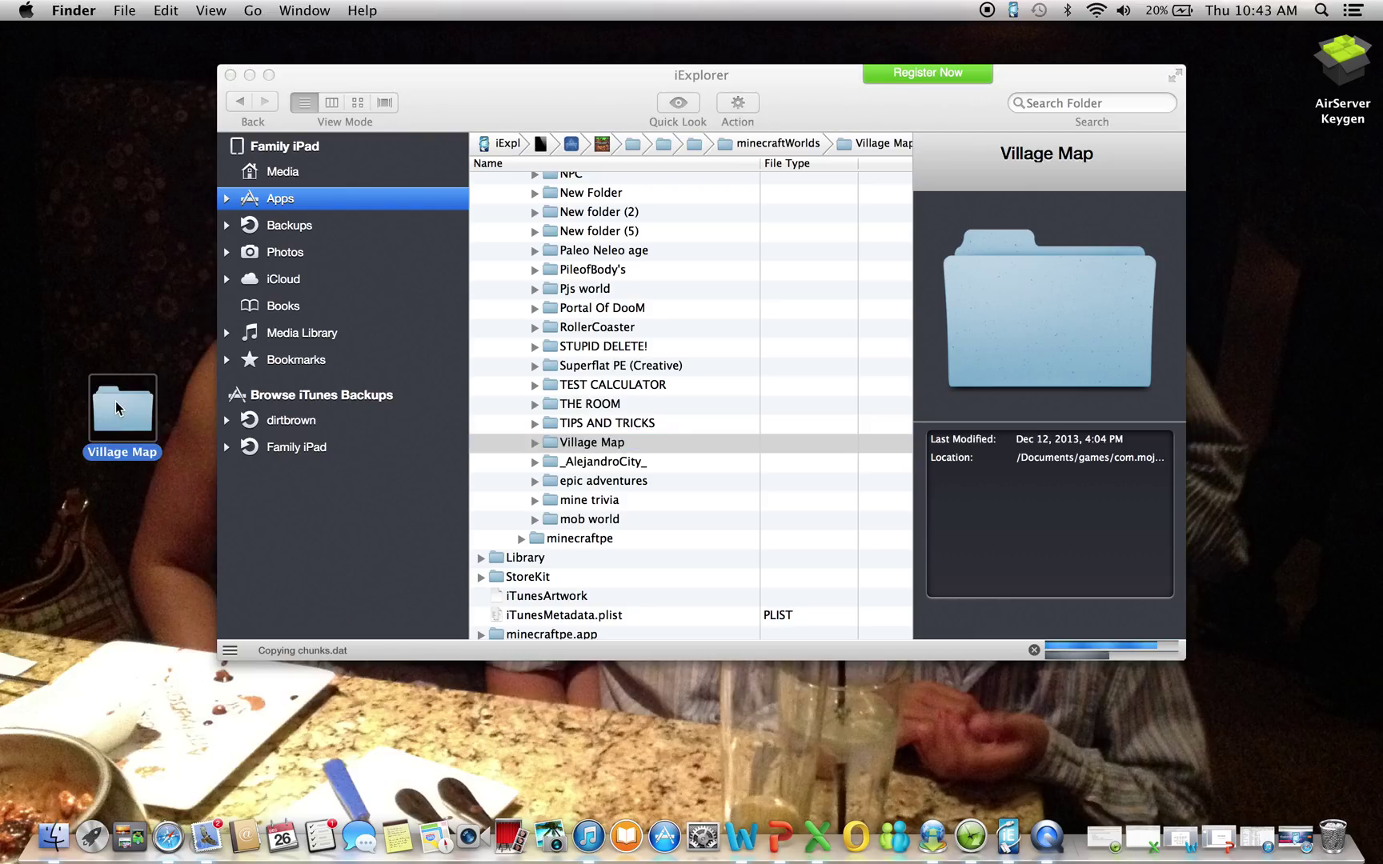
pyautogui.doubleClick(116, 408)
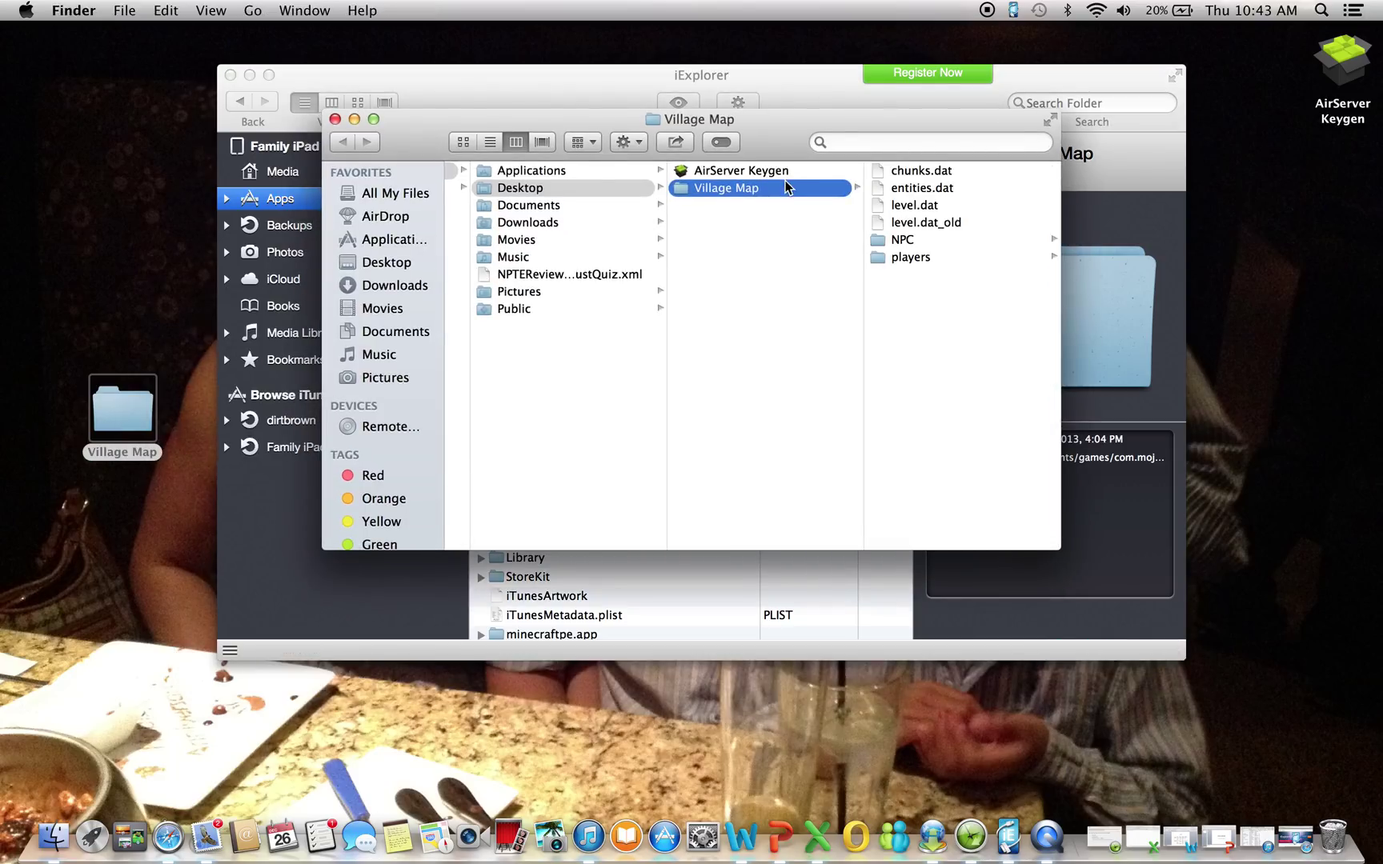
pyautogui.click(928, 175)
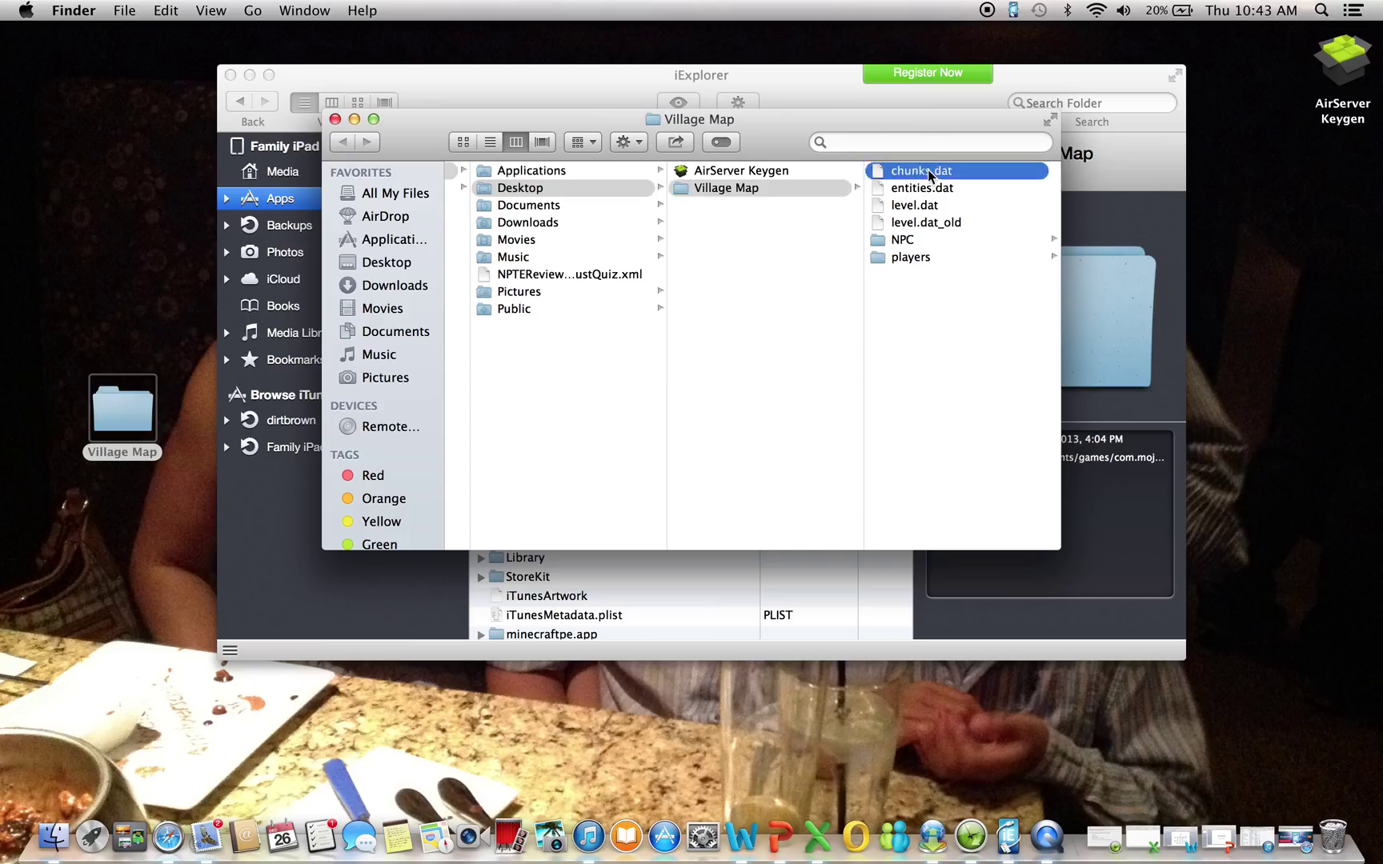
pyautogui.click(727, 192)
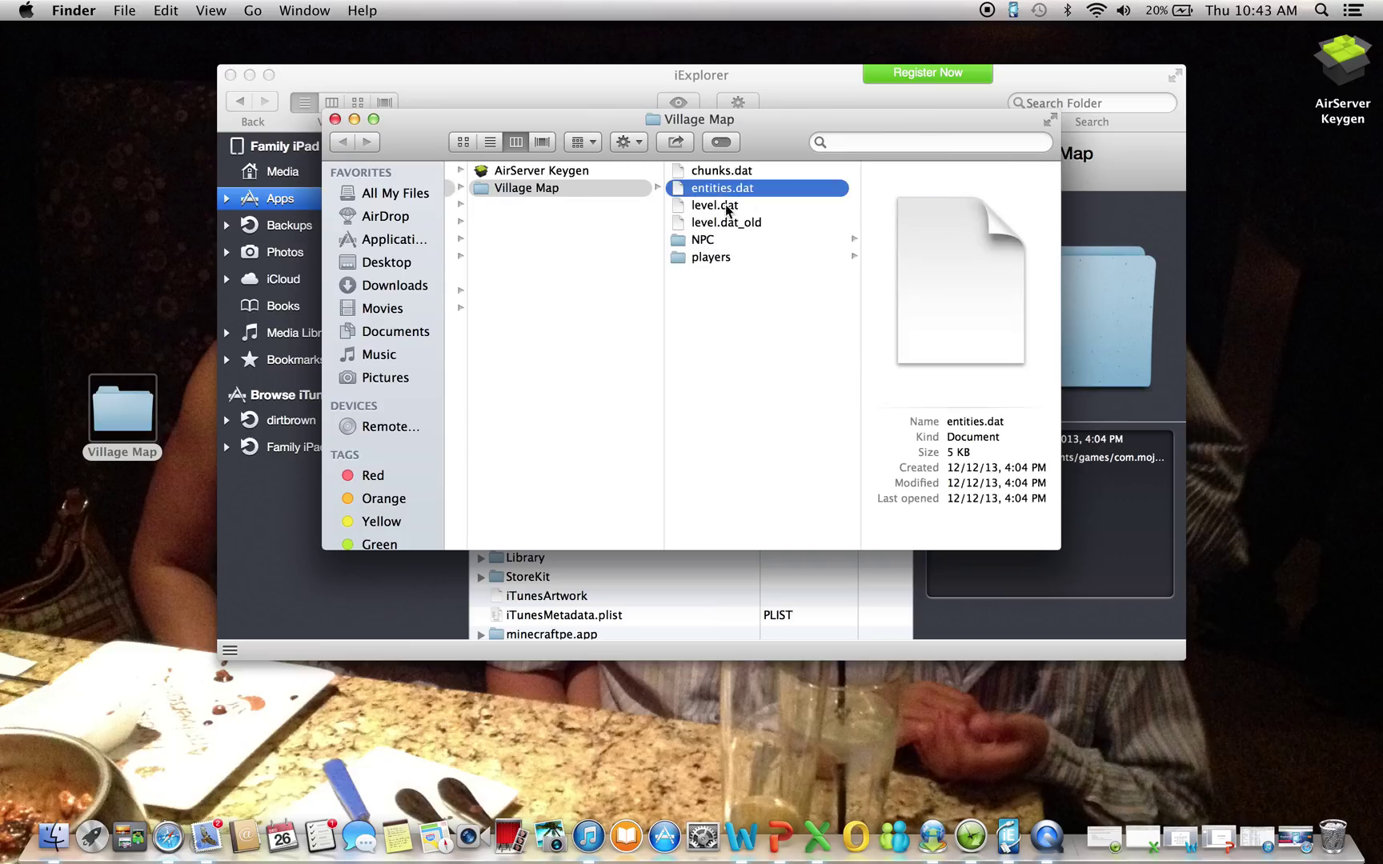
pyautogui.click(723, 206)
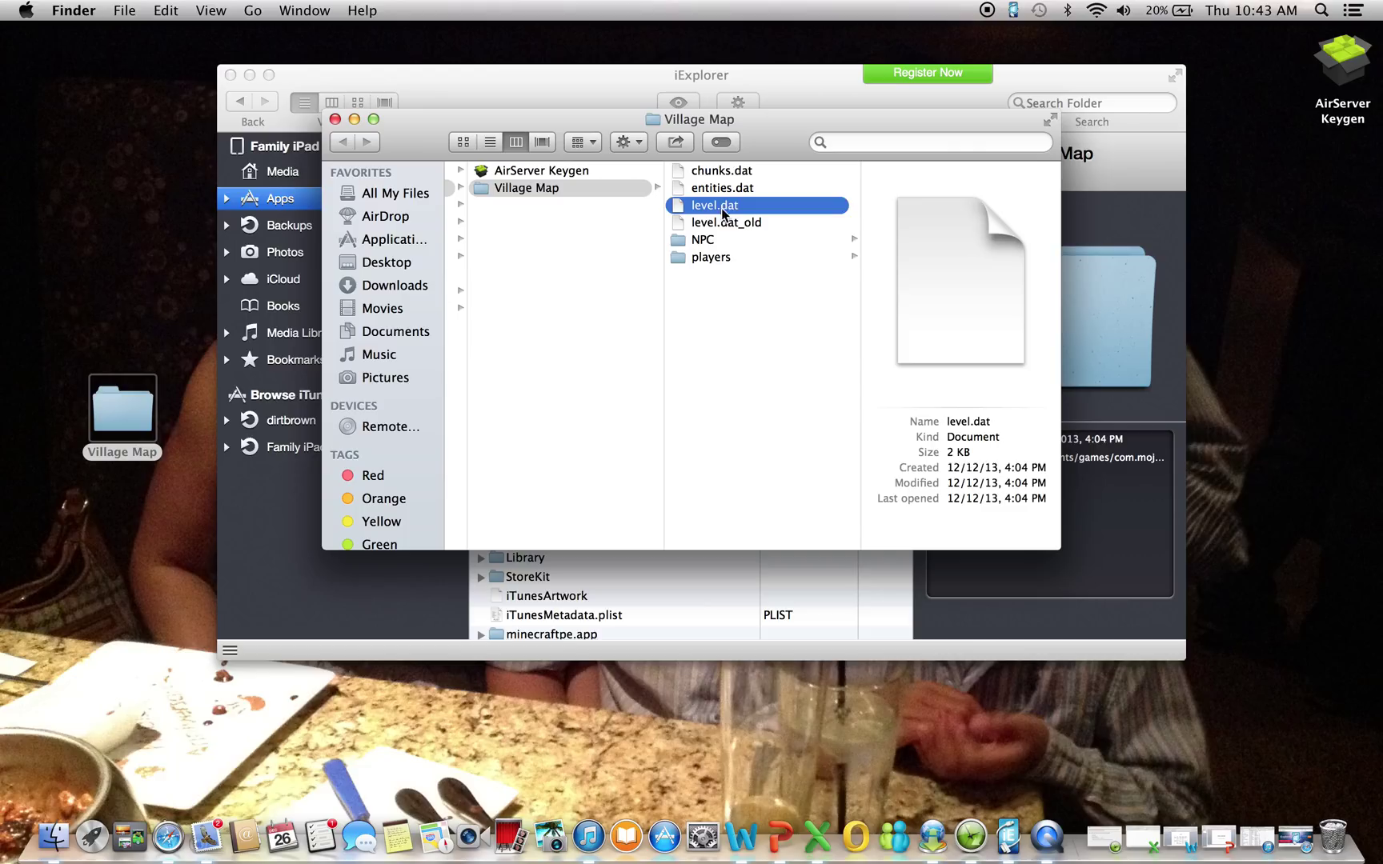
pyautogui.click(728, 239)
pyautogui.click(728, 224)
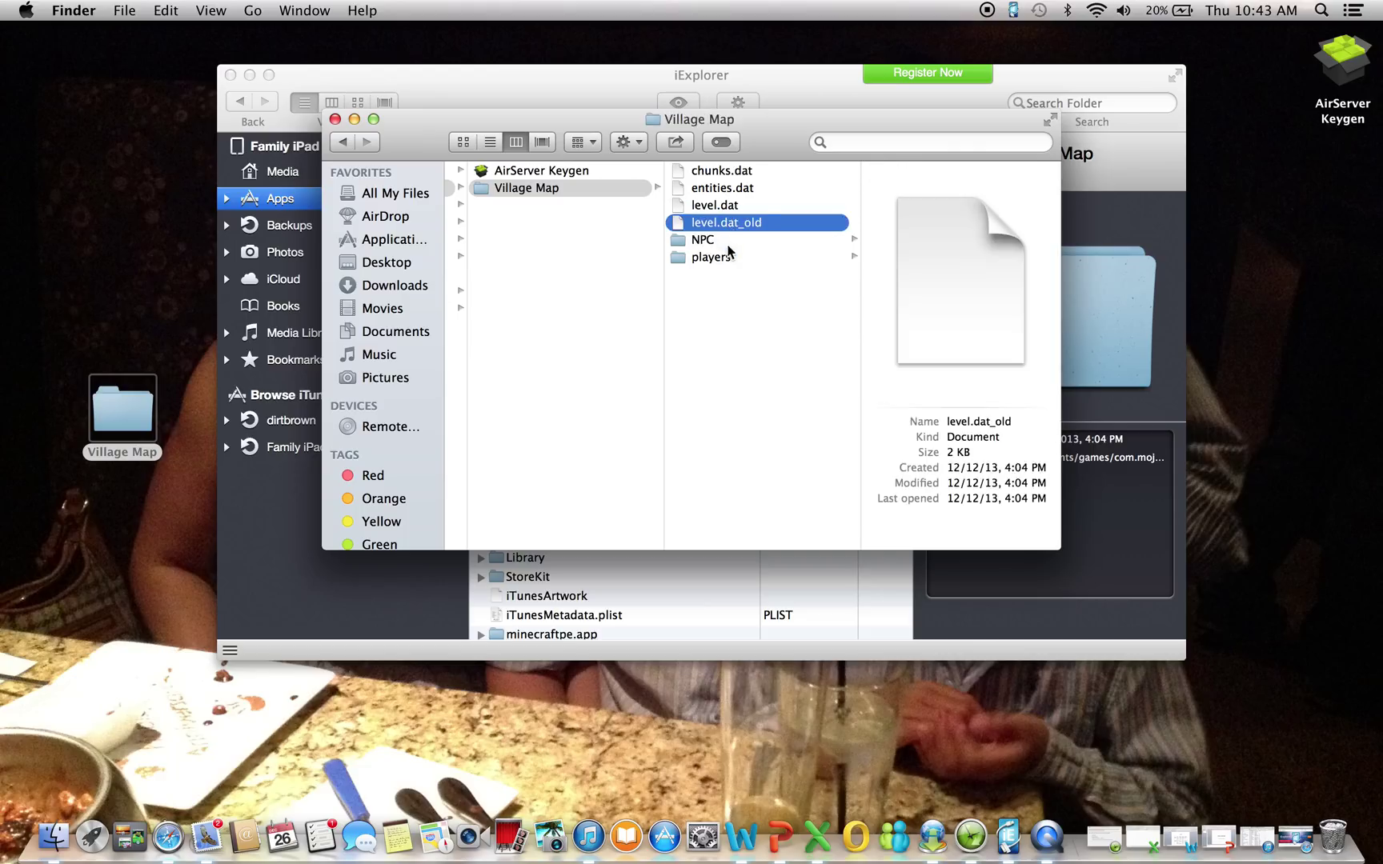
# Browse the NPC and players subfolders, then preview level.dat_old's details.
pyautogui.click(729, 240)
pyautogui.click(730, 257)
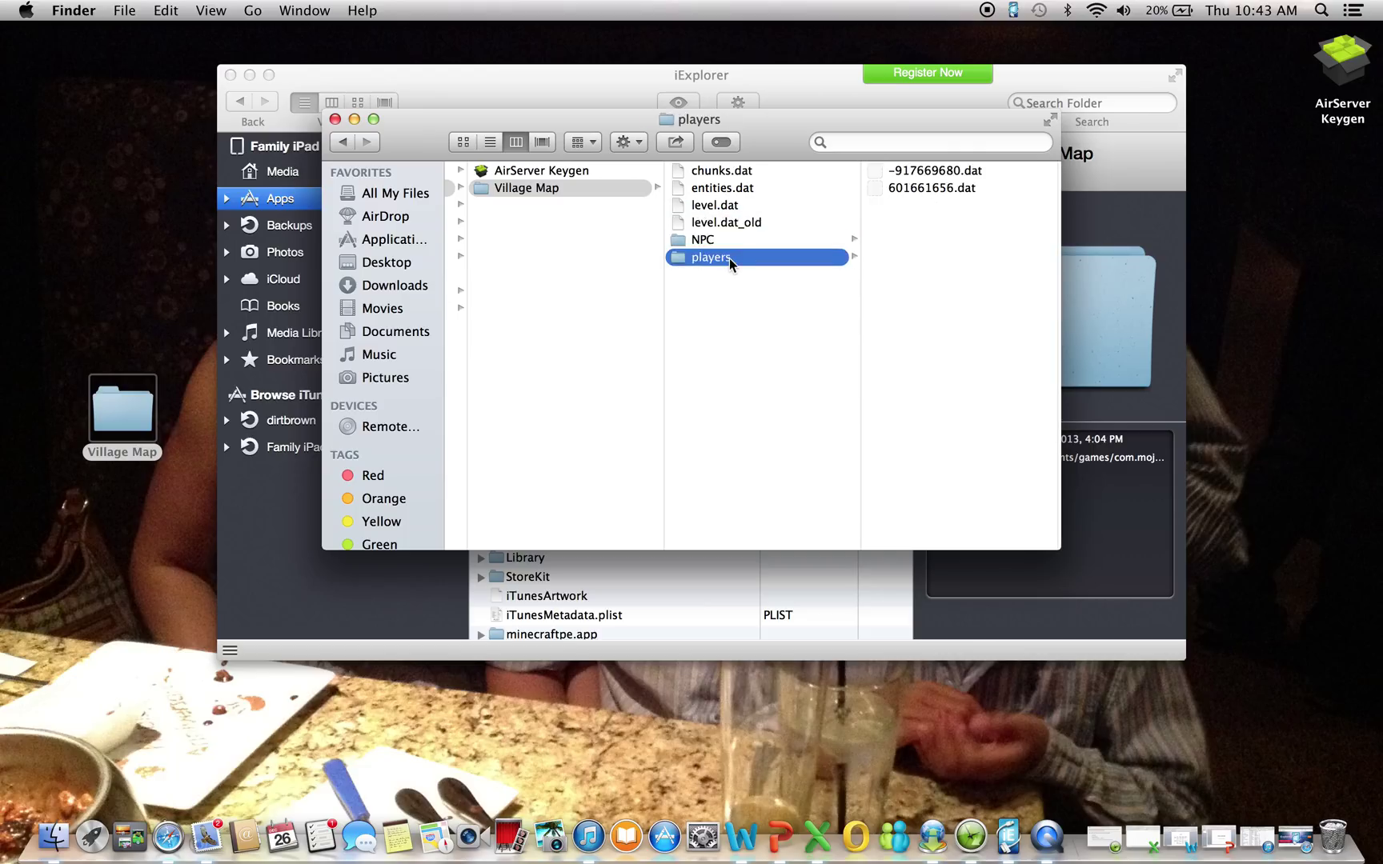
pyautogui.click(735, 241)
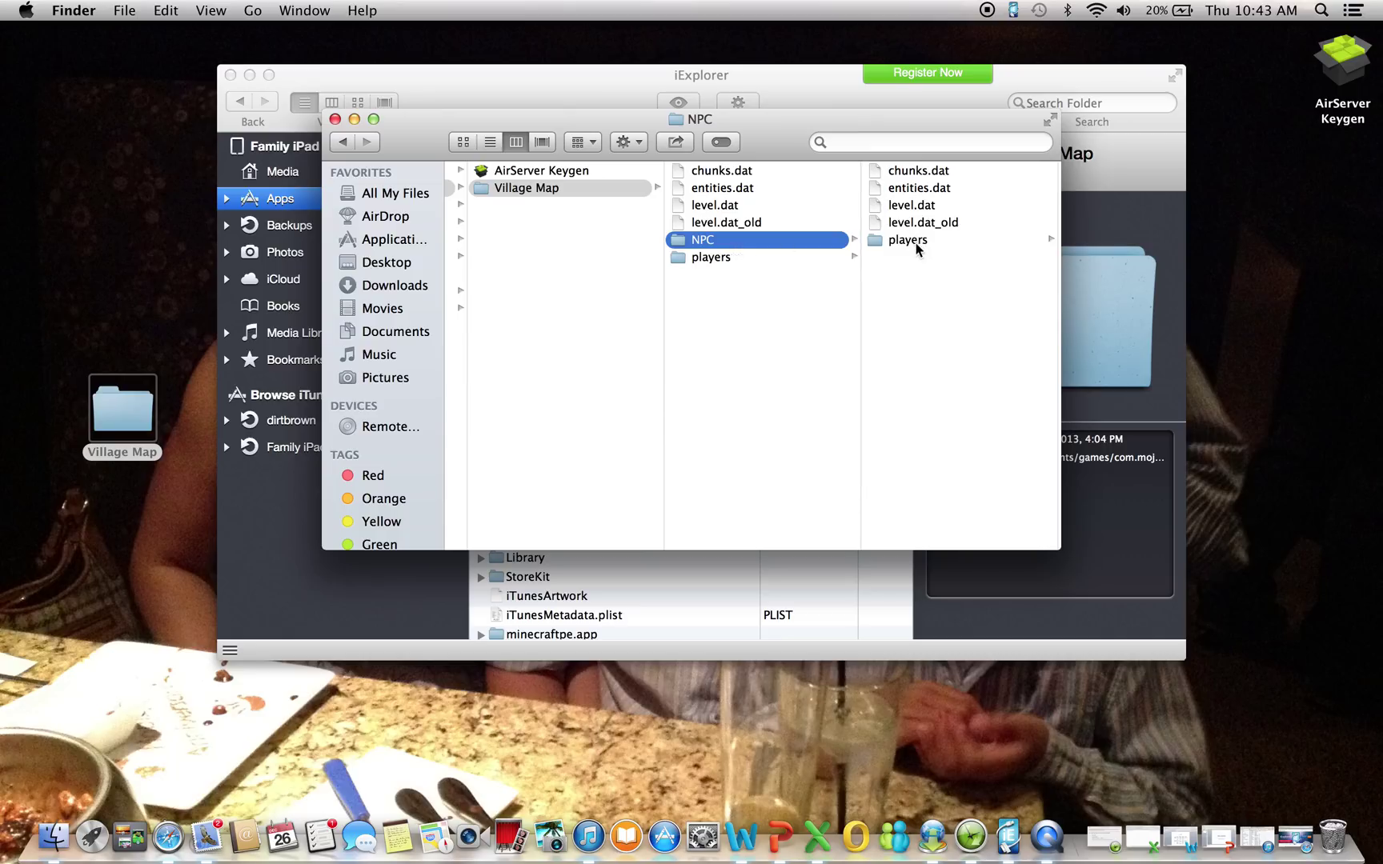
pyautogui.click(781, 260)
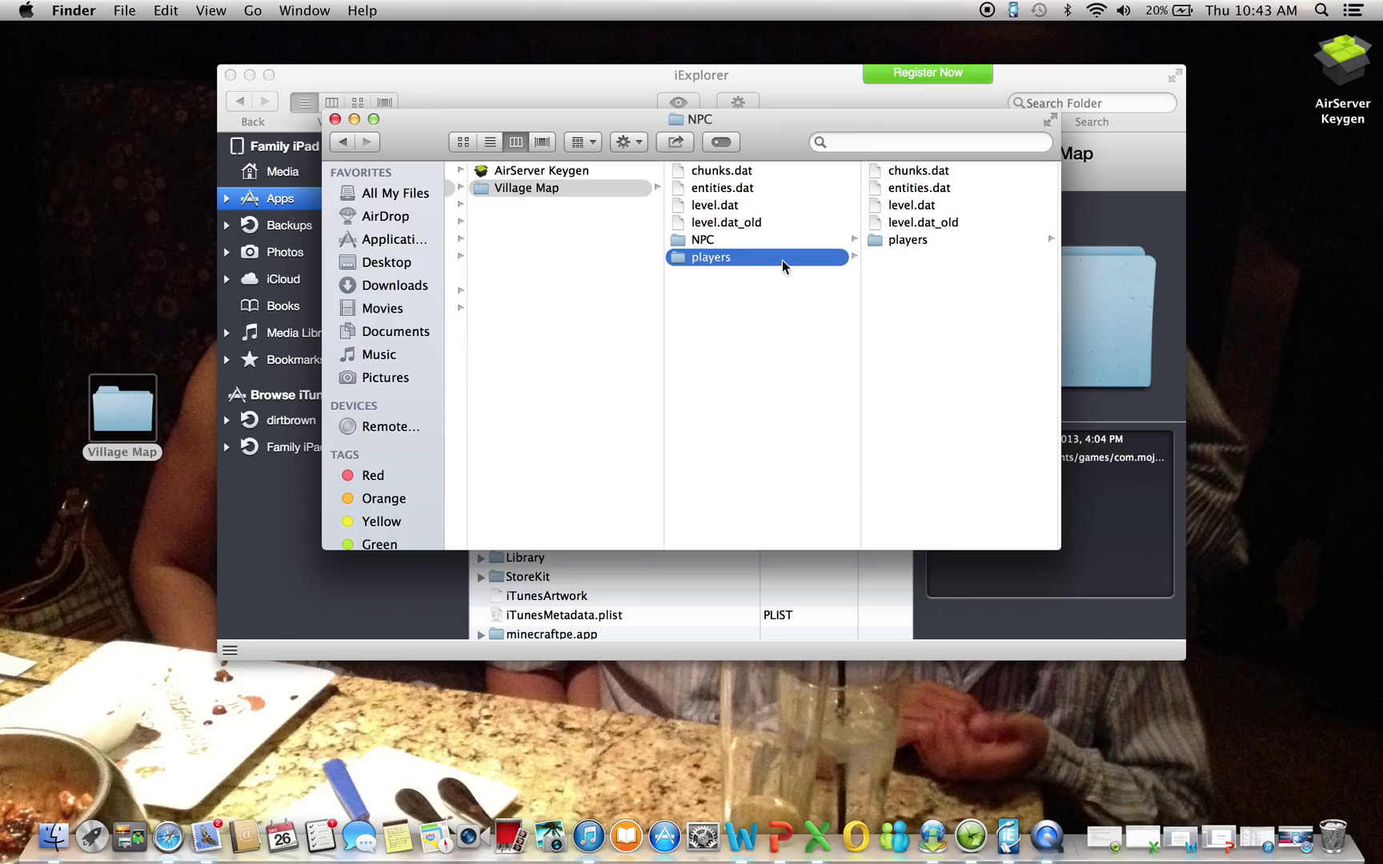
pyautogui.click(780, 241)
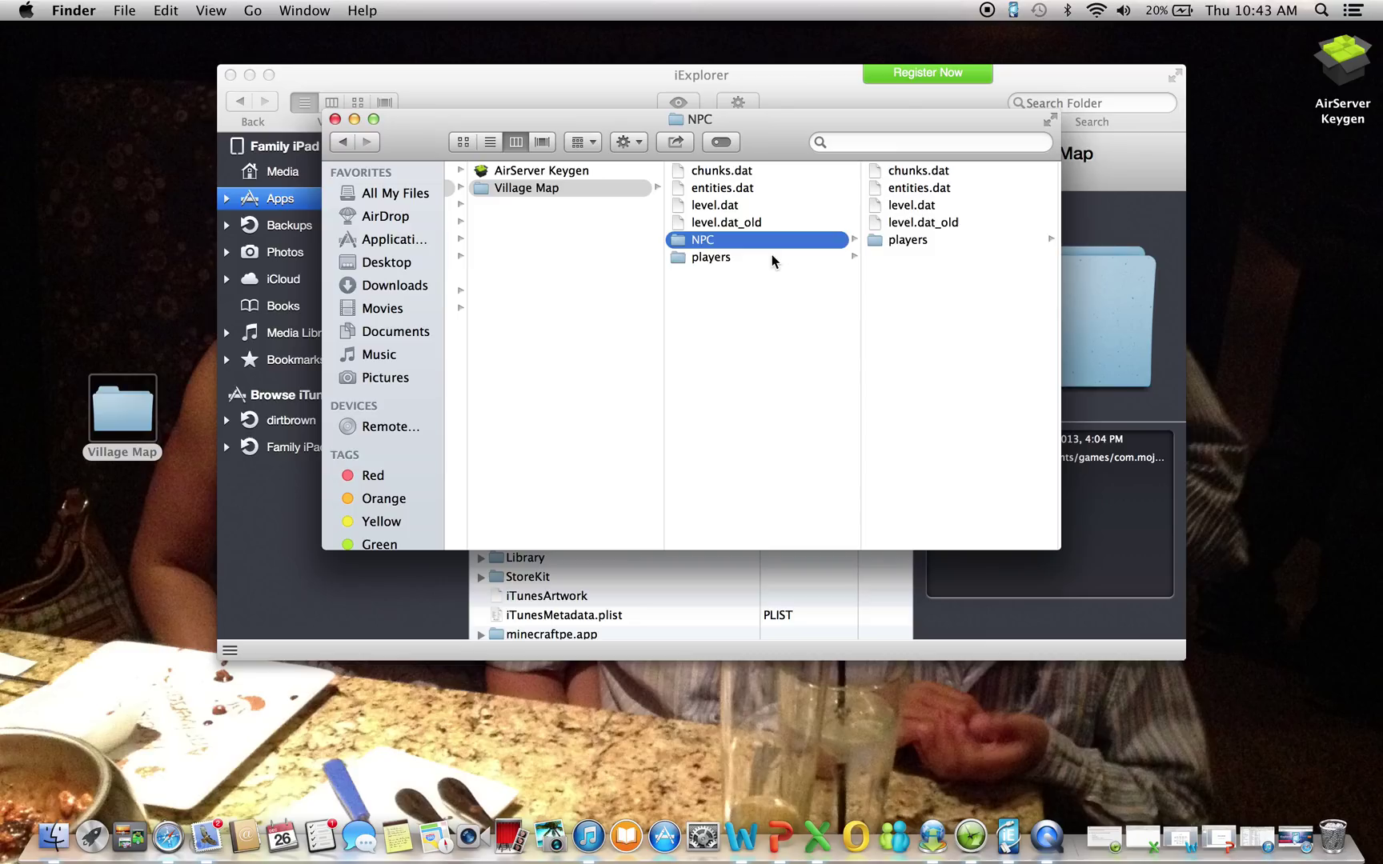
pyautogui.click(774, 260)
pyautogui.click(752, 221)
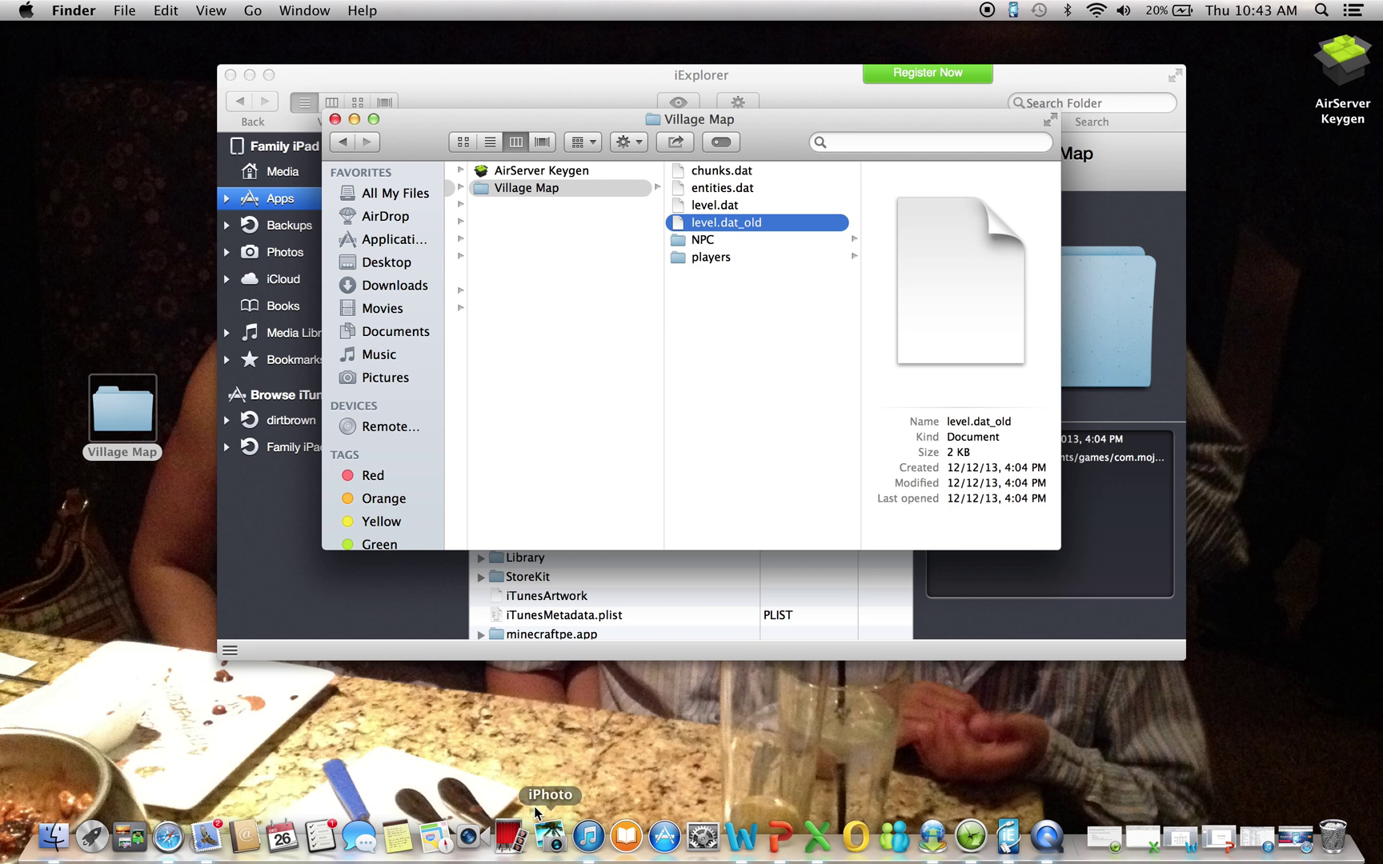
# Show the ModPE v0.1 page at cf.gy/minecraftpe.html in a full-screen Safari window.
pyautogui.click(170, 837)
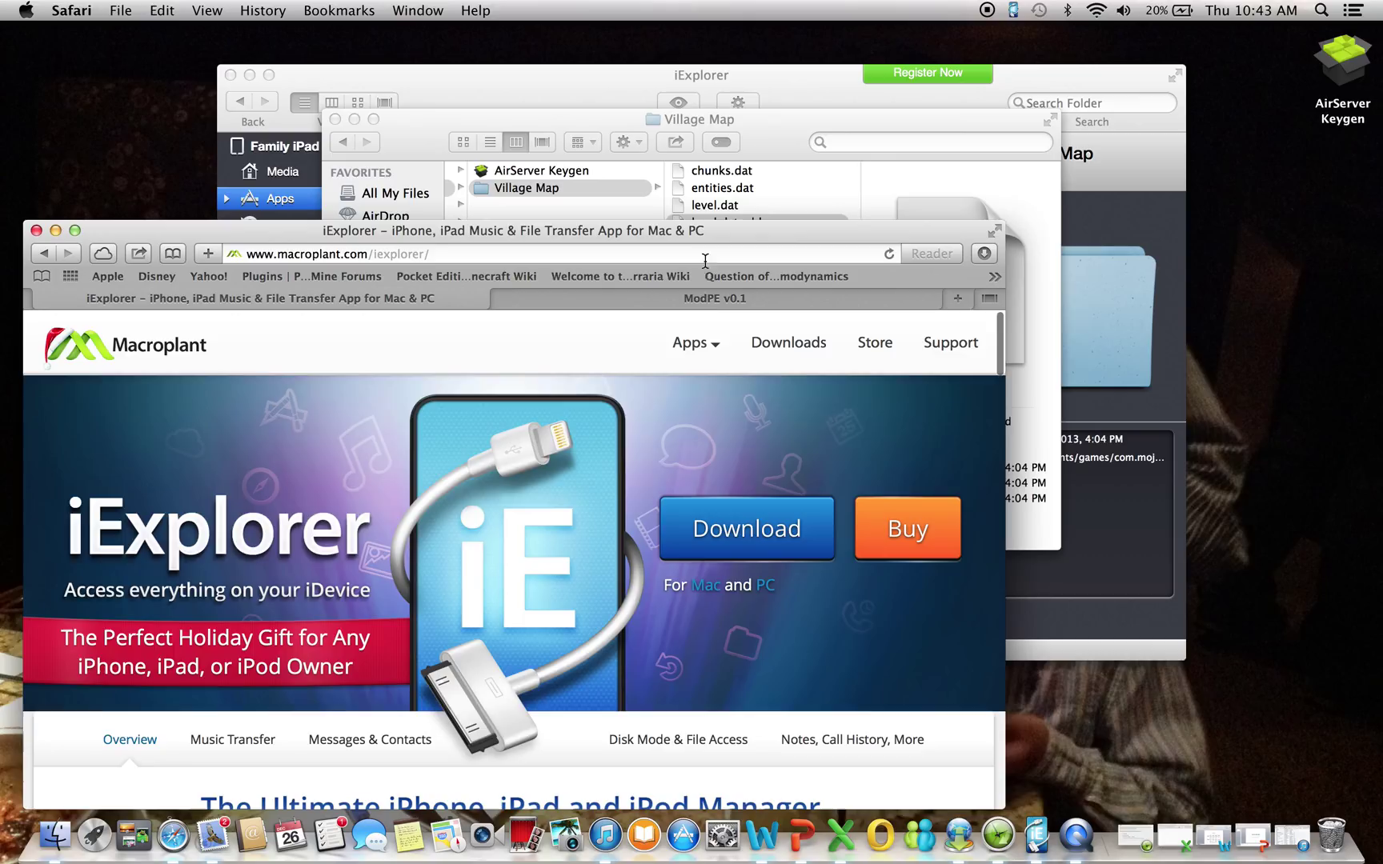
pyautogui.click(702, 300)
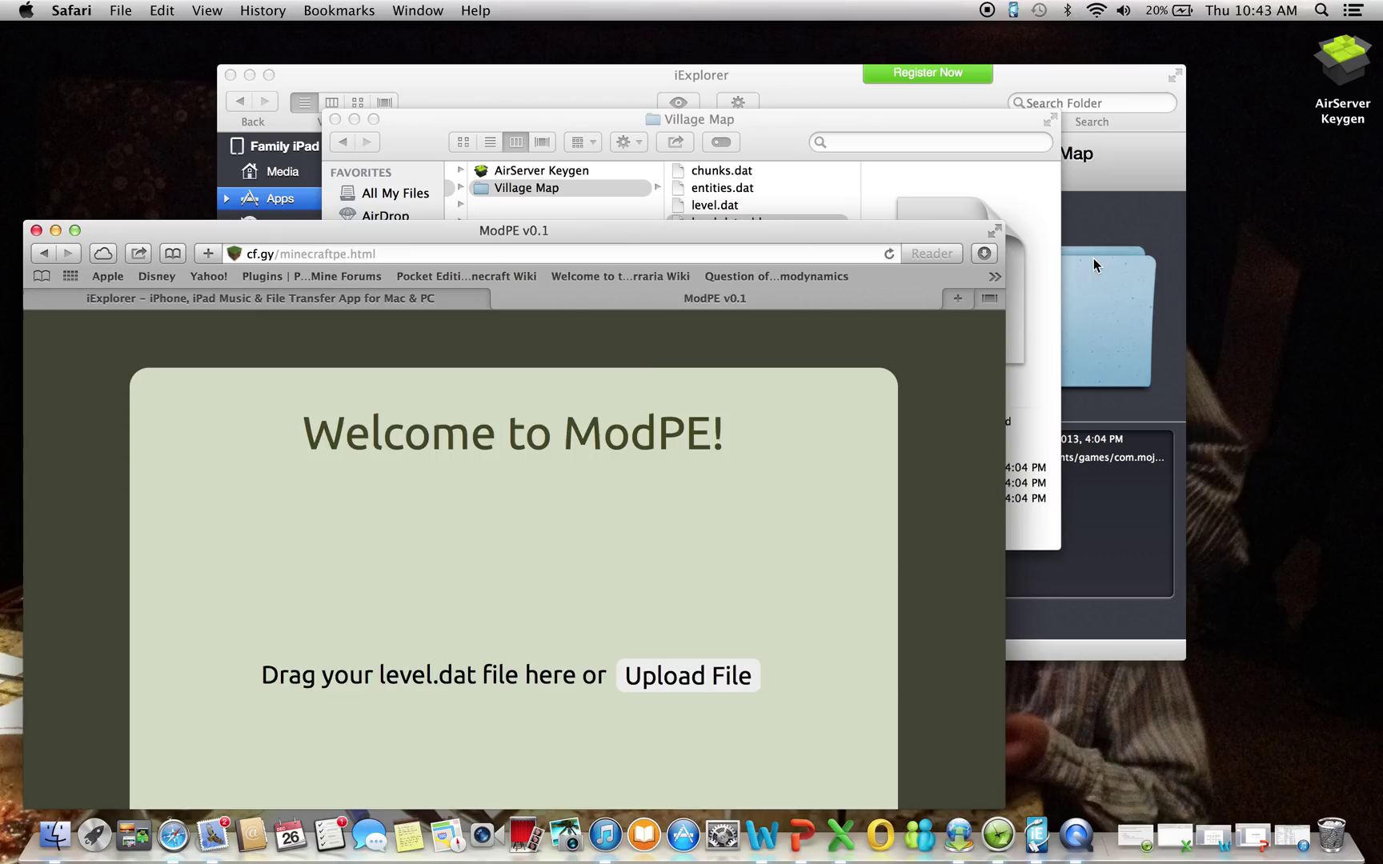
pyautogui.scroll(-5, 627, 412)
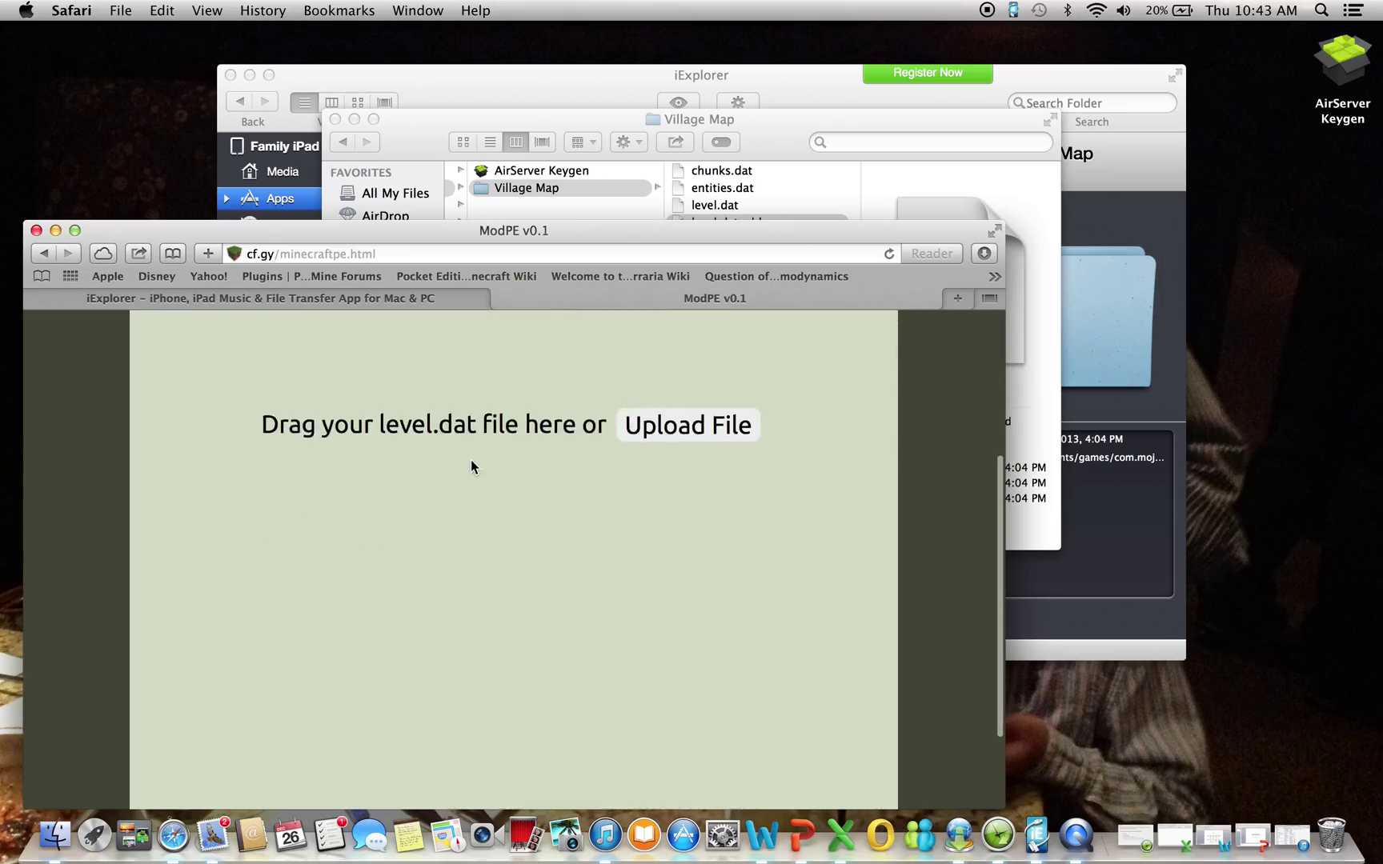
pyautogui.click(993, 231)
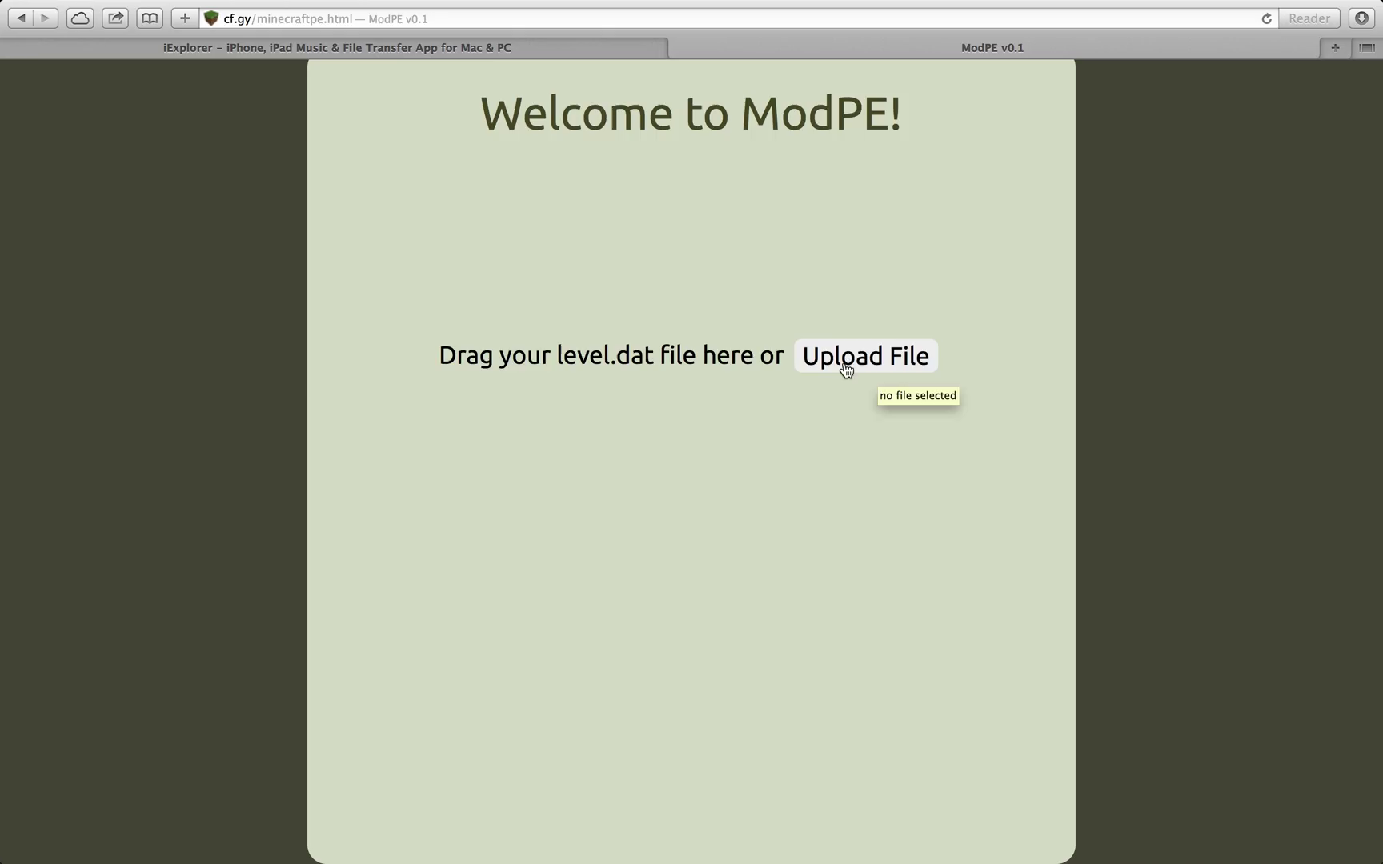
# Upload level.dat from the Village Map folder into the ModPE editor.
pyautogui.click(892, 360)
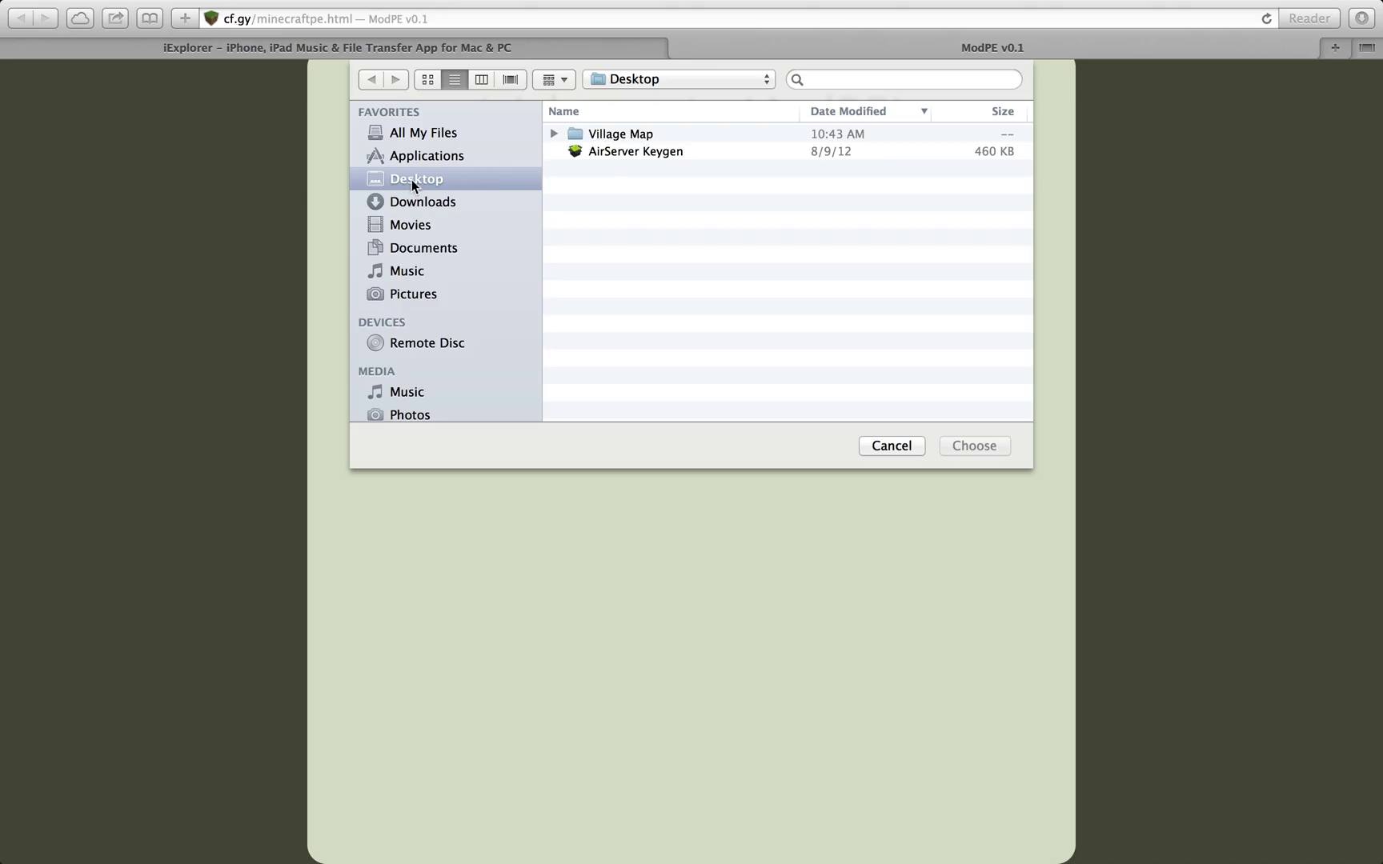
pyautogui.click(609, 133)
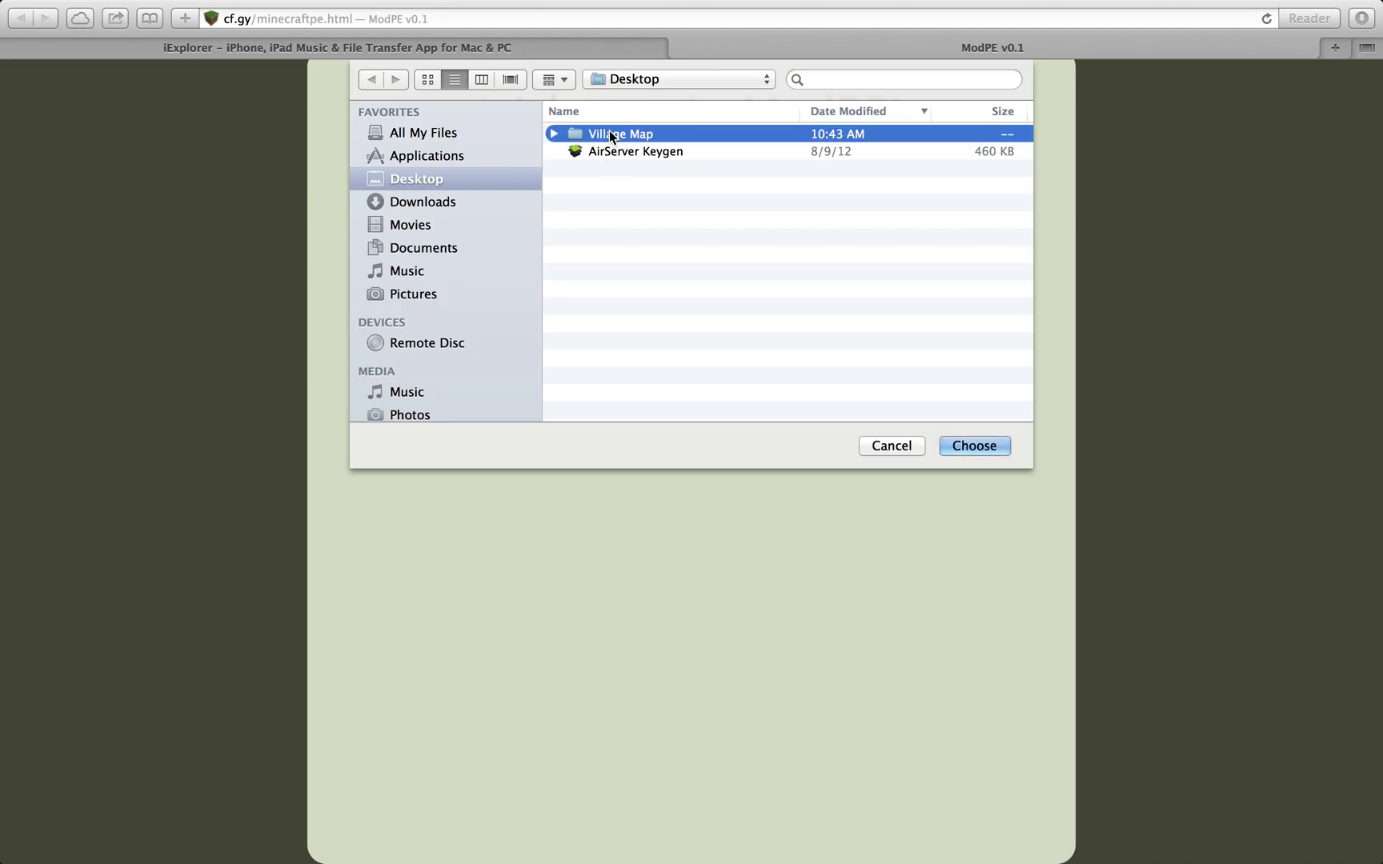
pyautogui.doubleClick(609, 133)
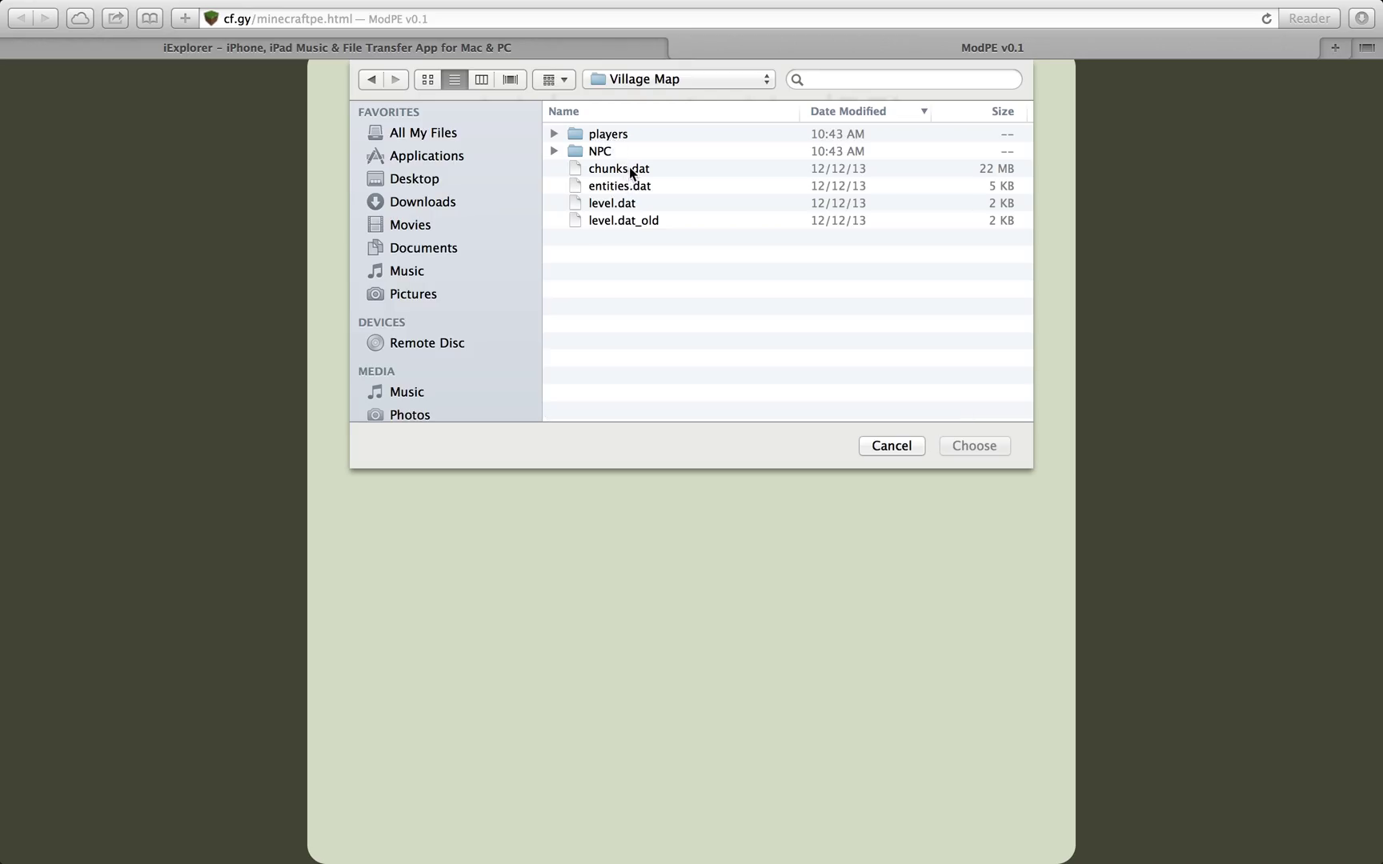
pyautogui.click(637, 202)
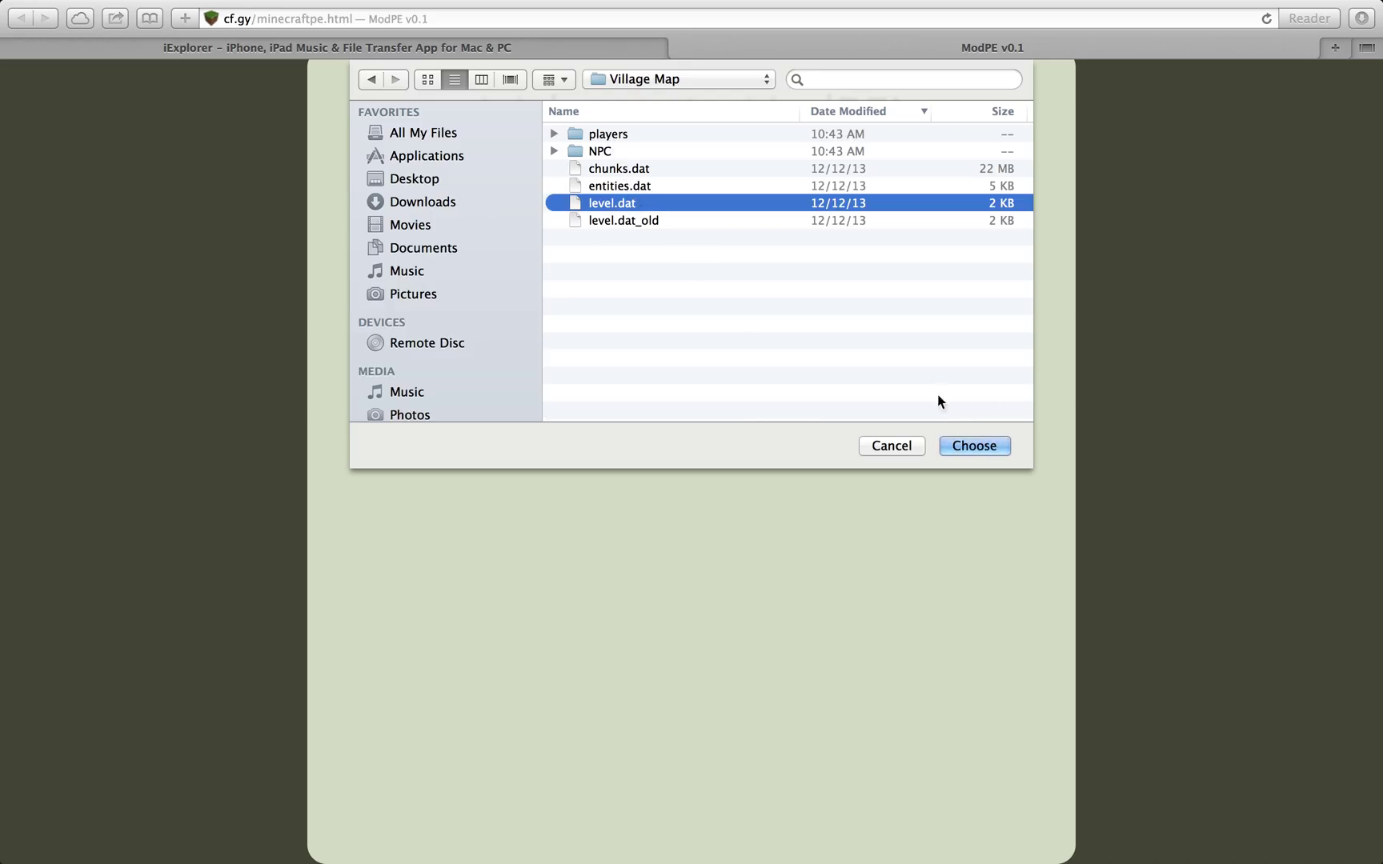
pyautogui.click(989, 448)
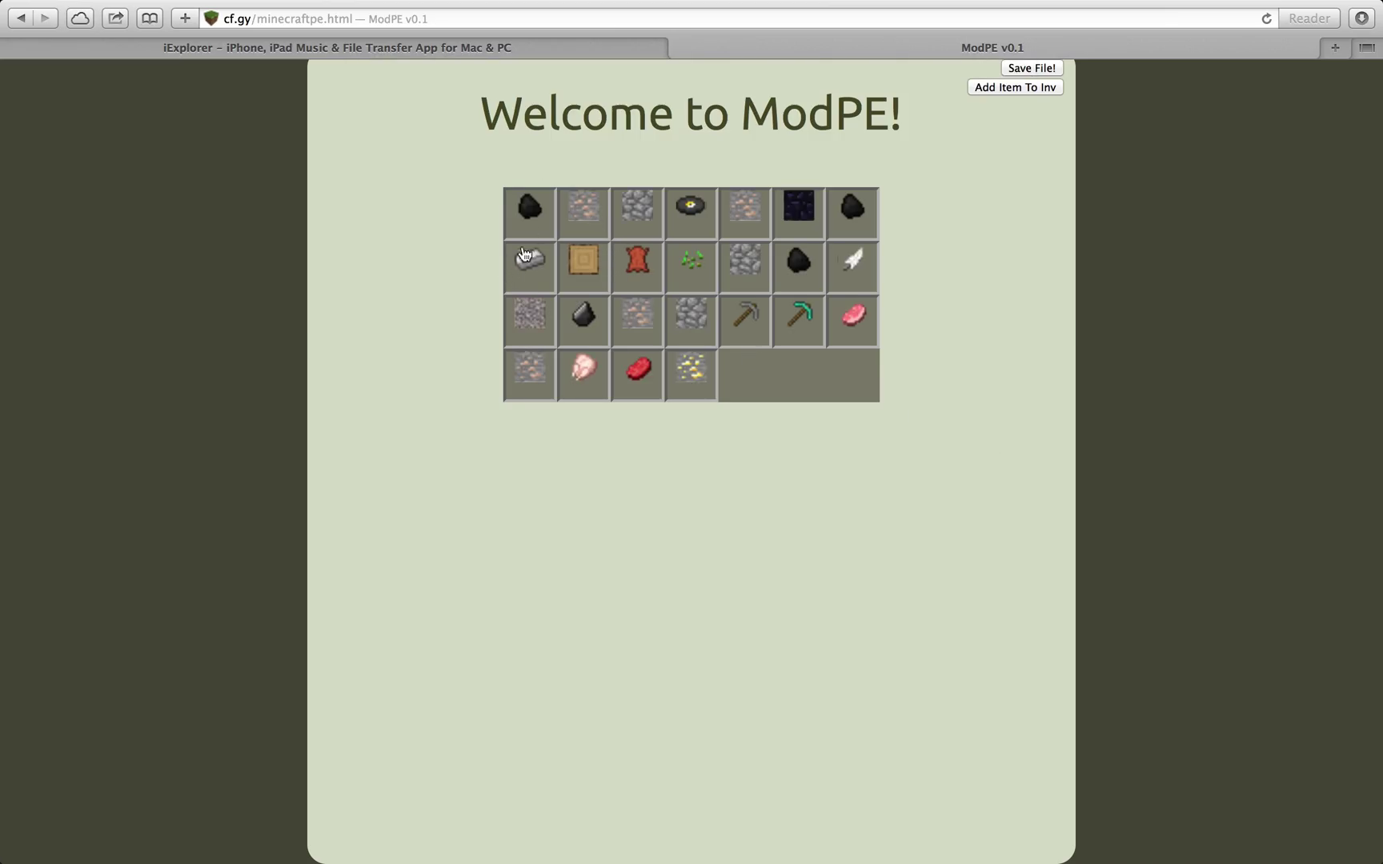
# Save the coal slot unchanged, then add a Dirt ×16 item as slot #25 and open it.
pyautogui.click(532, 203)
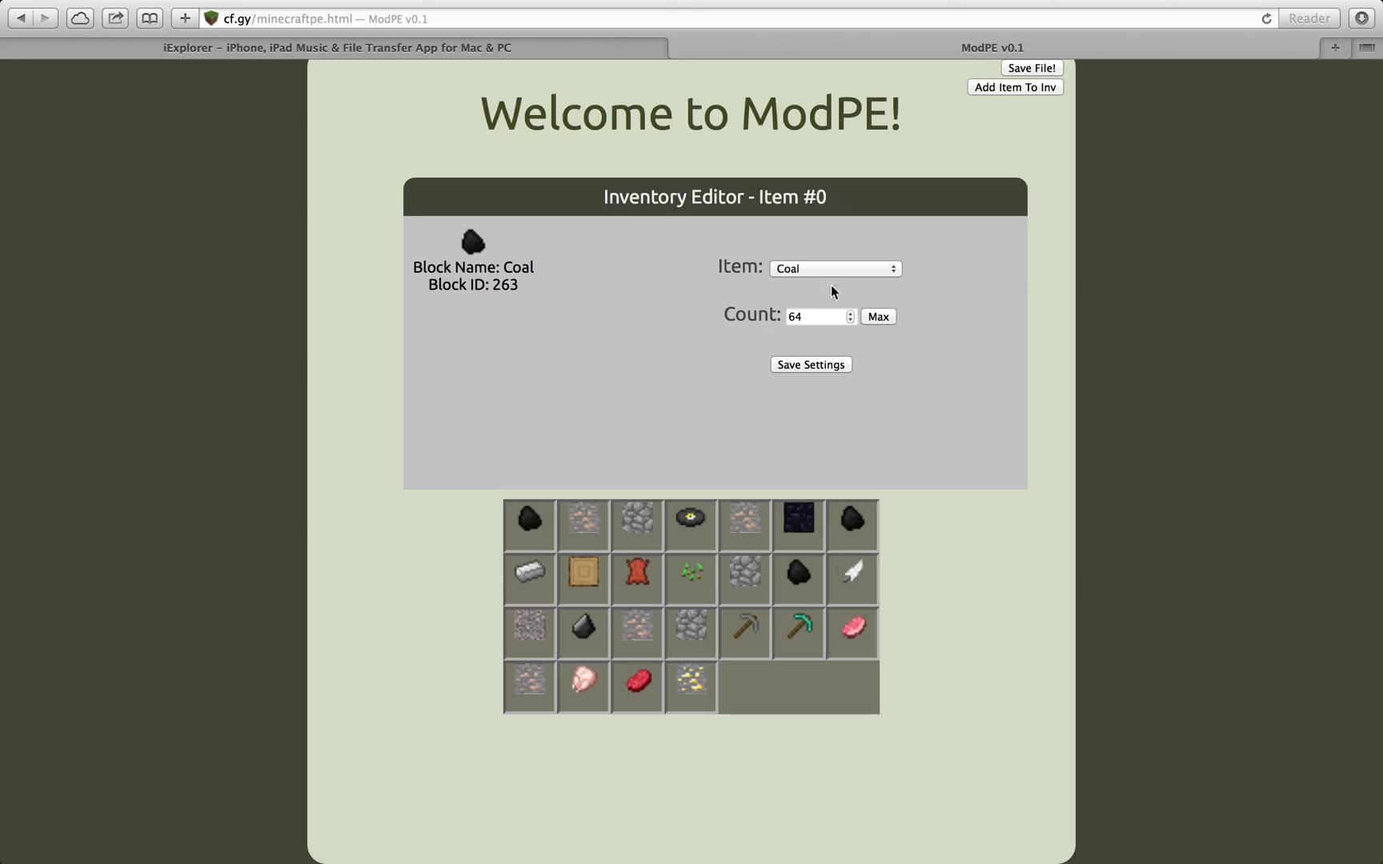
pyautogui.click(808, 364)
pyautogui.scroll(2, 1006, 140)
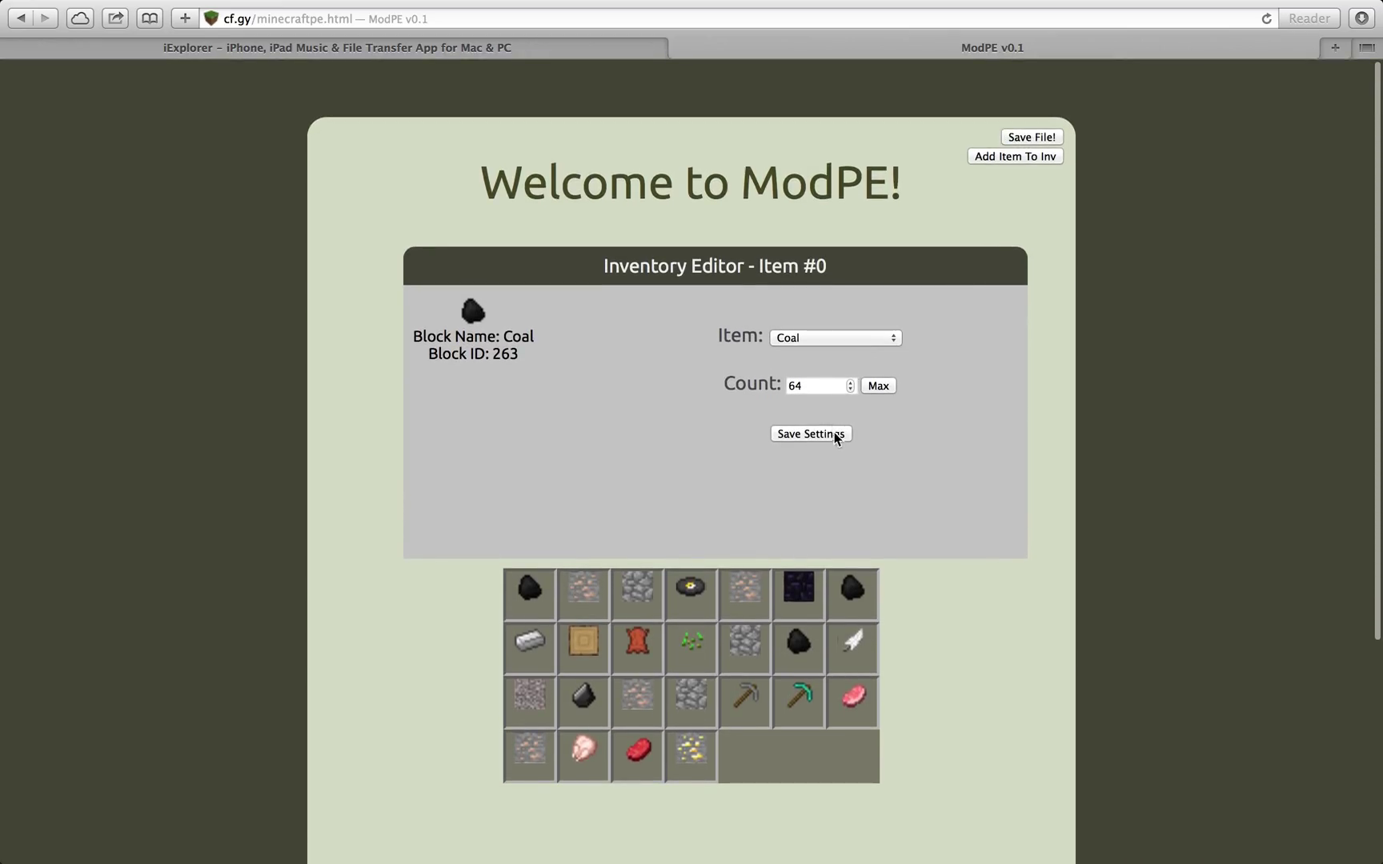
pyautogui.click(835, 438)
pyautogui.click(1030, 156)
pyautogui.click(738, 757)
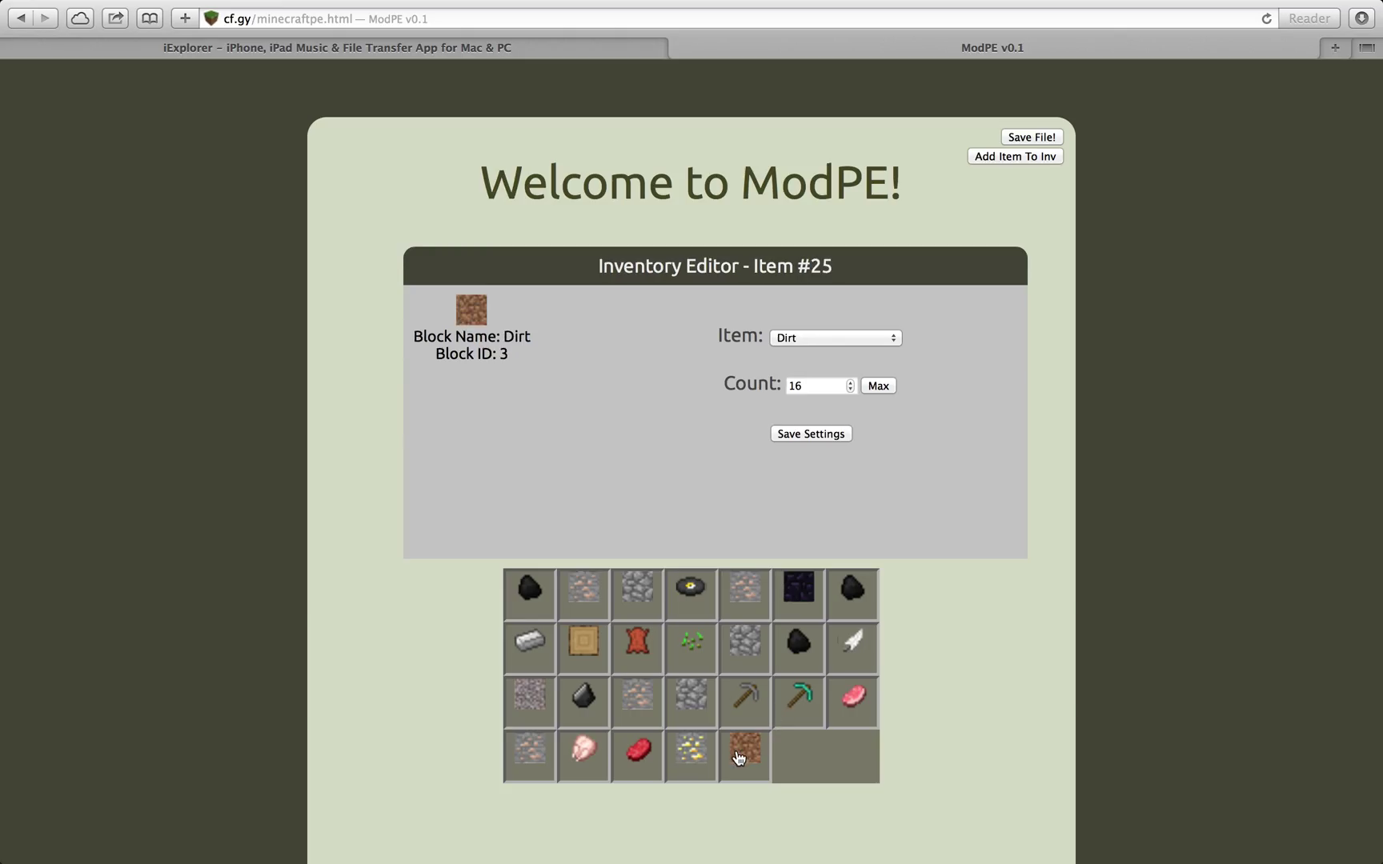
# Change item #25 to Diamond Sword with count 64, save its settings, then Save File!
pyautogui.click(851, 339)
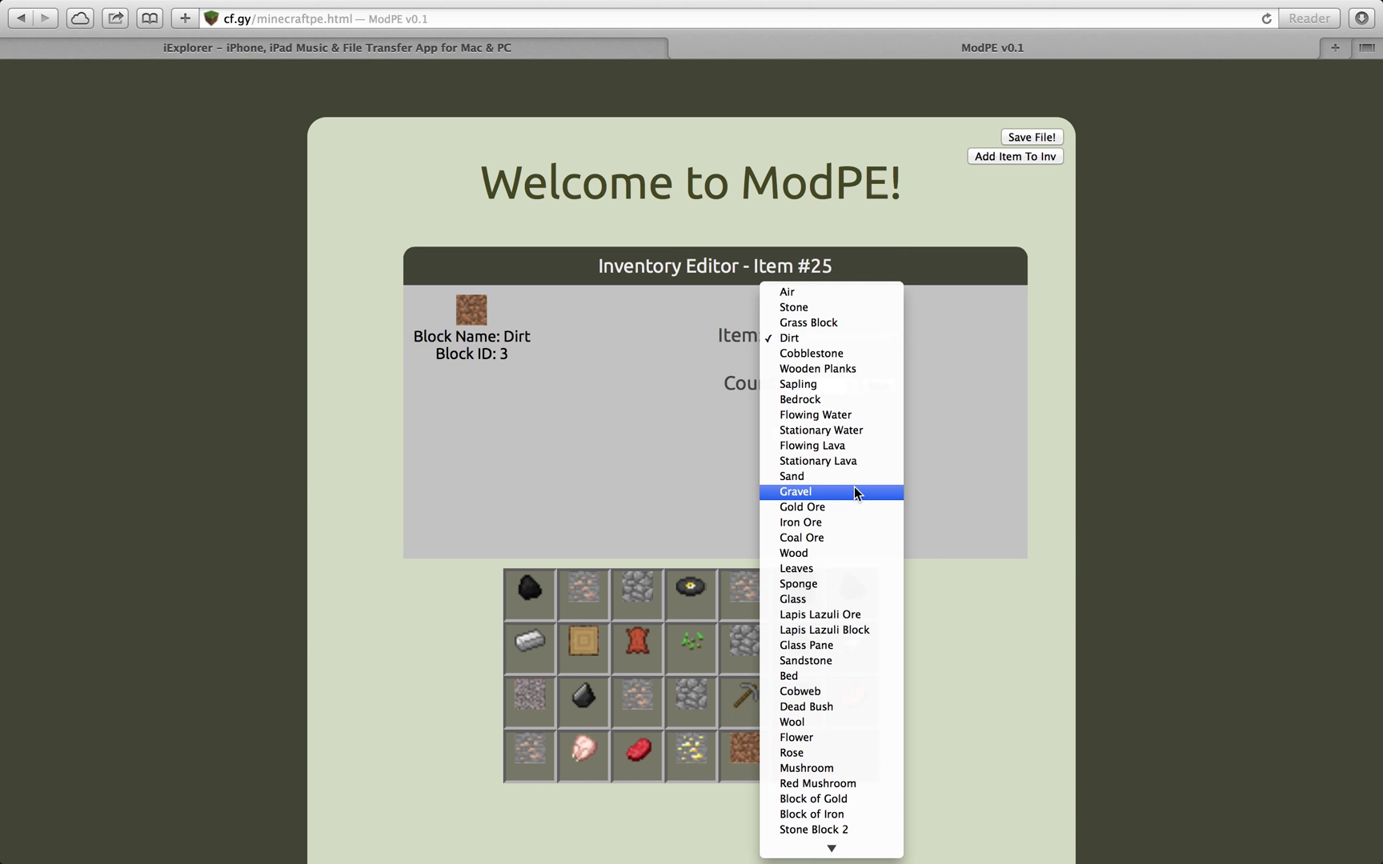
pyautogui.scroll(-5, 853, 486)
pyautogui.scroll(-5, 853, 492)
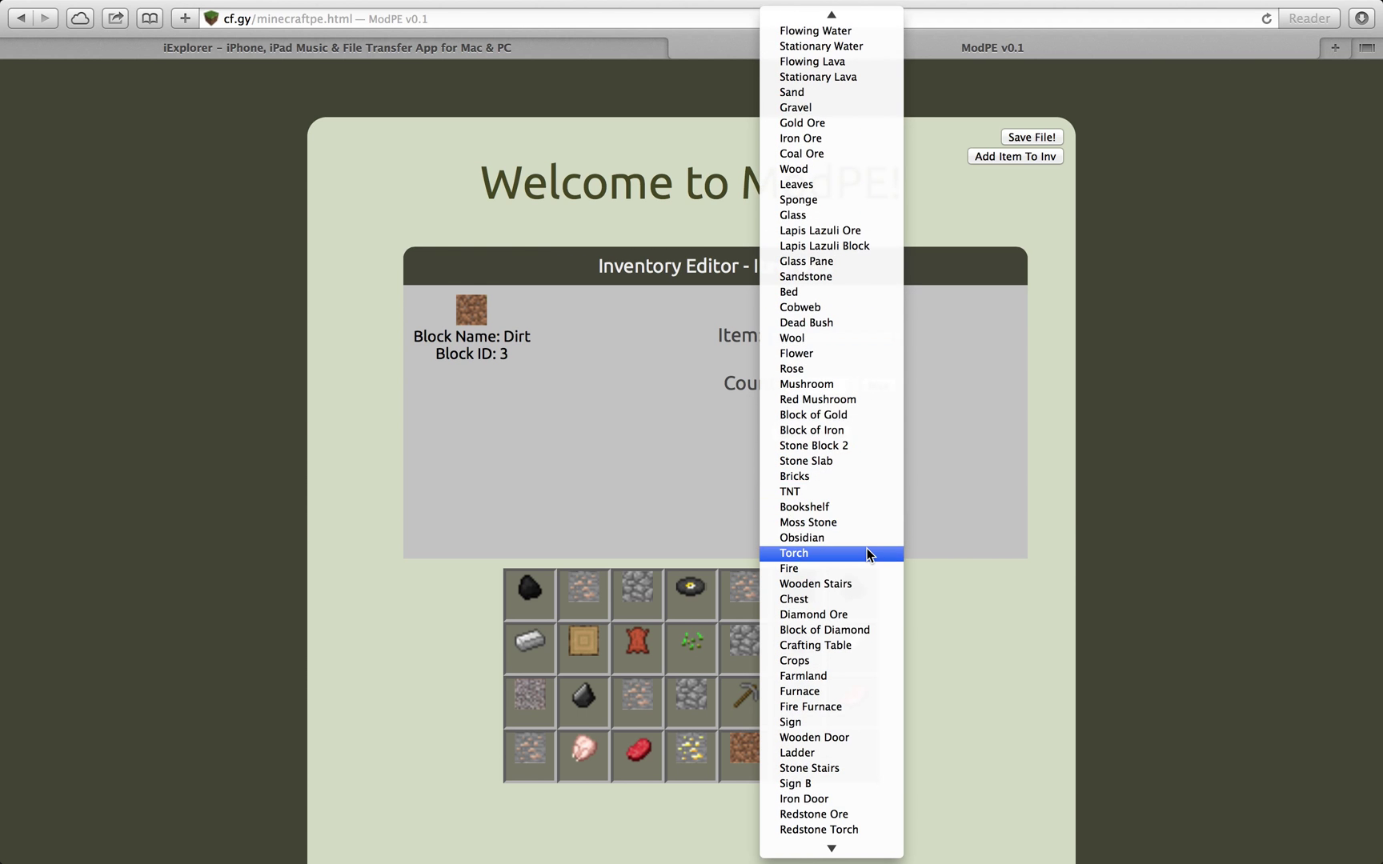
pyautogui.scroll(-7, 869, 552)
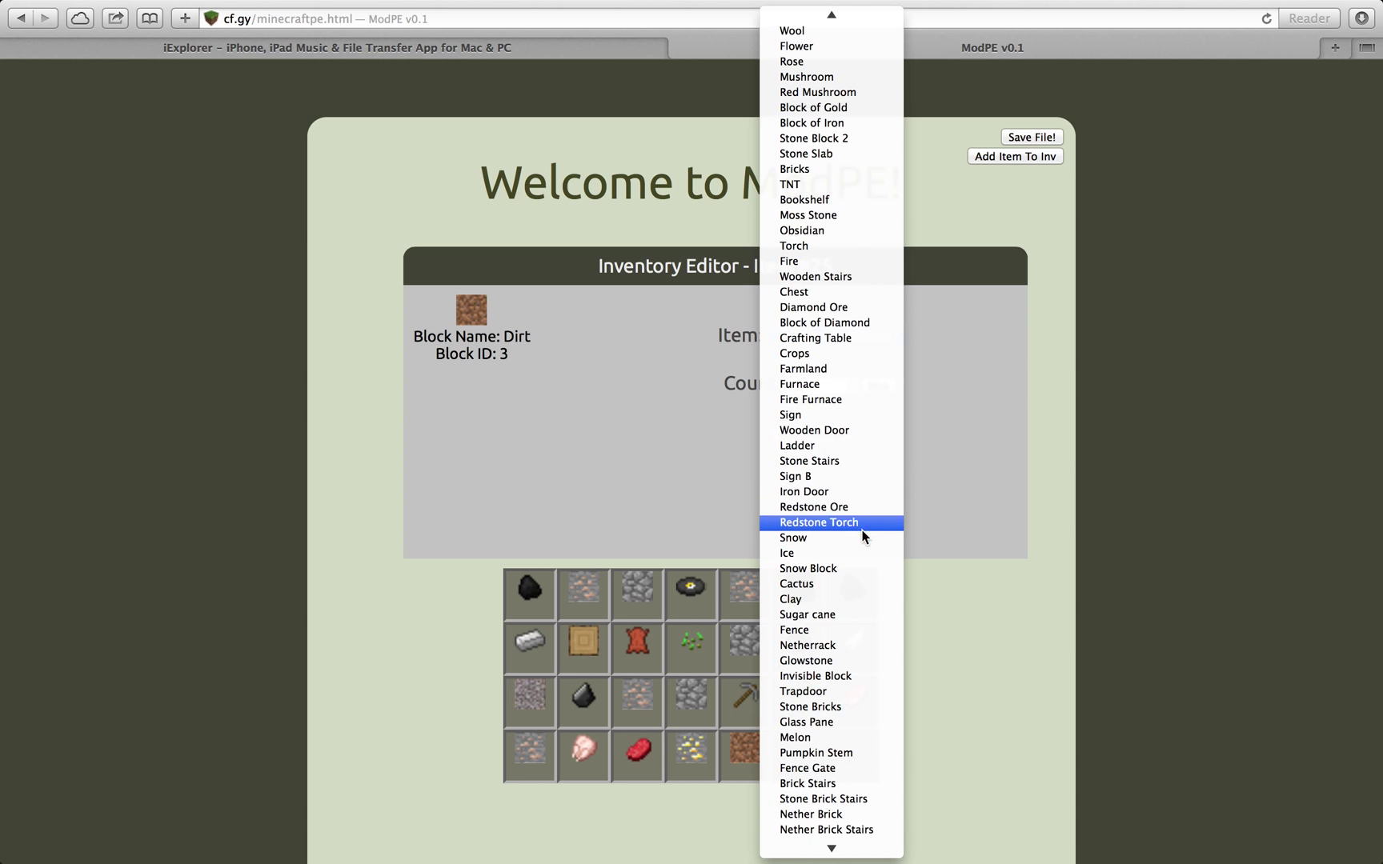
pyautogui.scroll(-8, 842, 678)
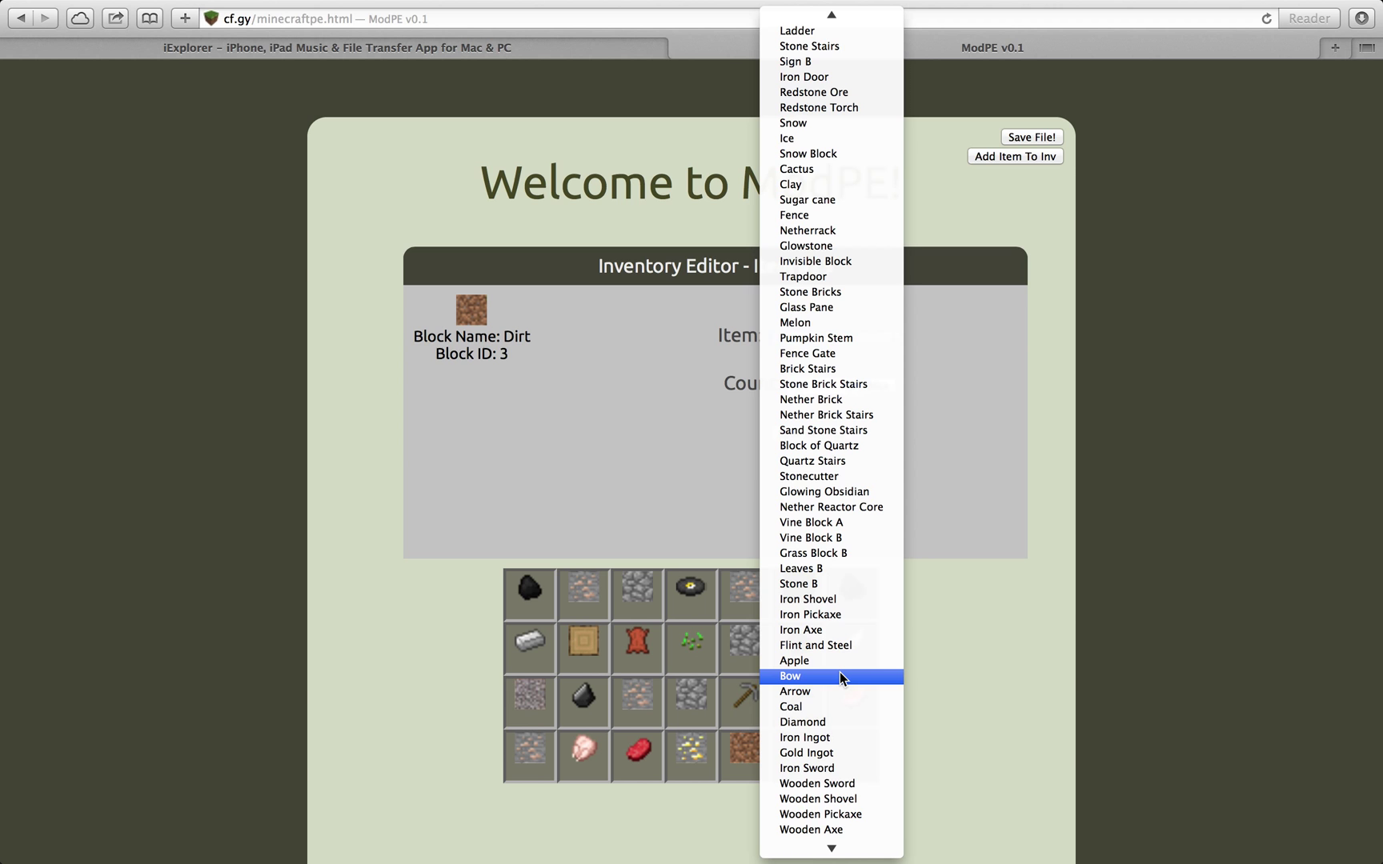
pyautogui.scroll(-3, 842, 679)
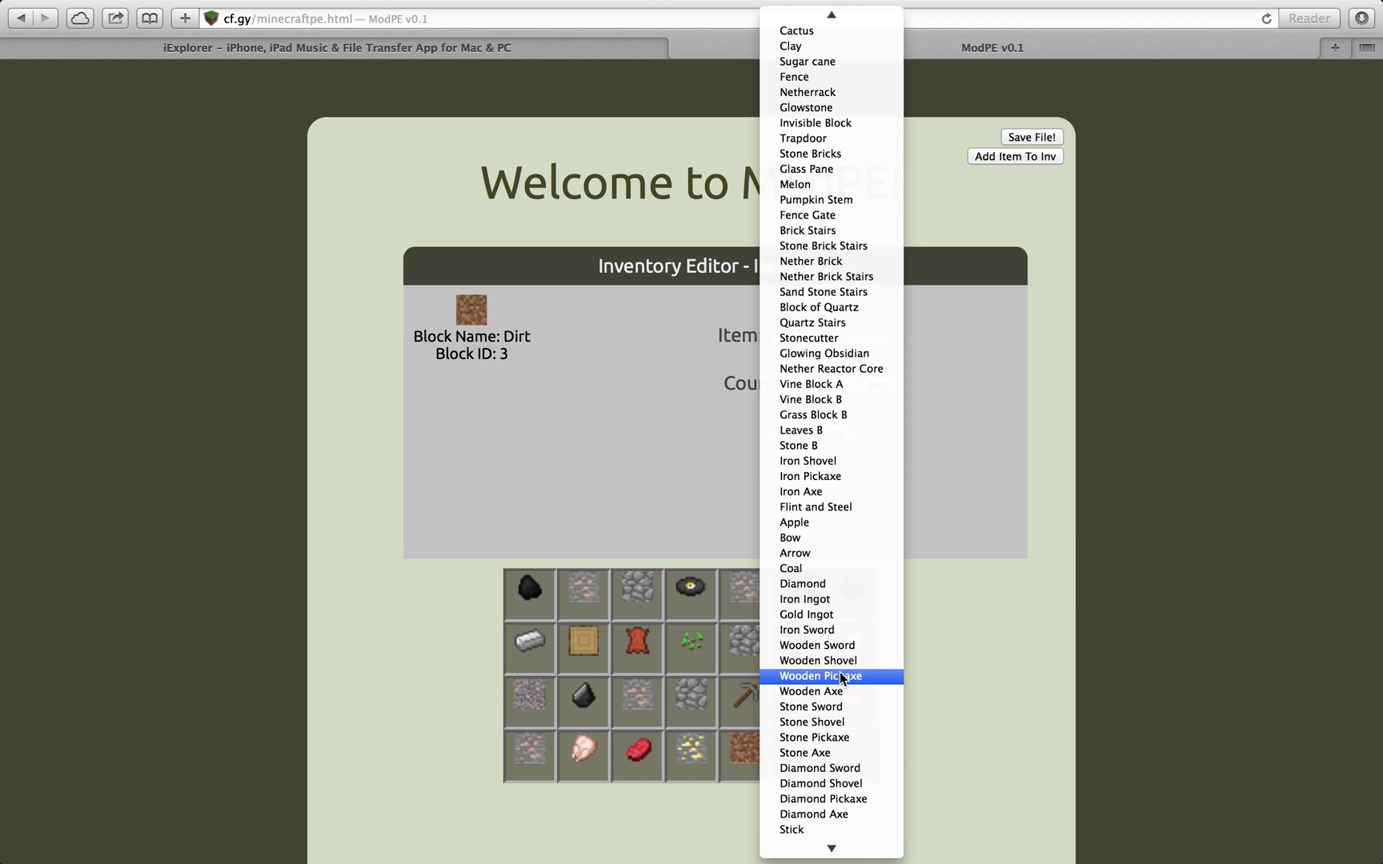
pyautogui.scroll(-3, 842, 679)
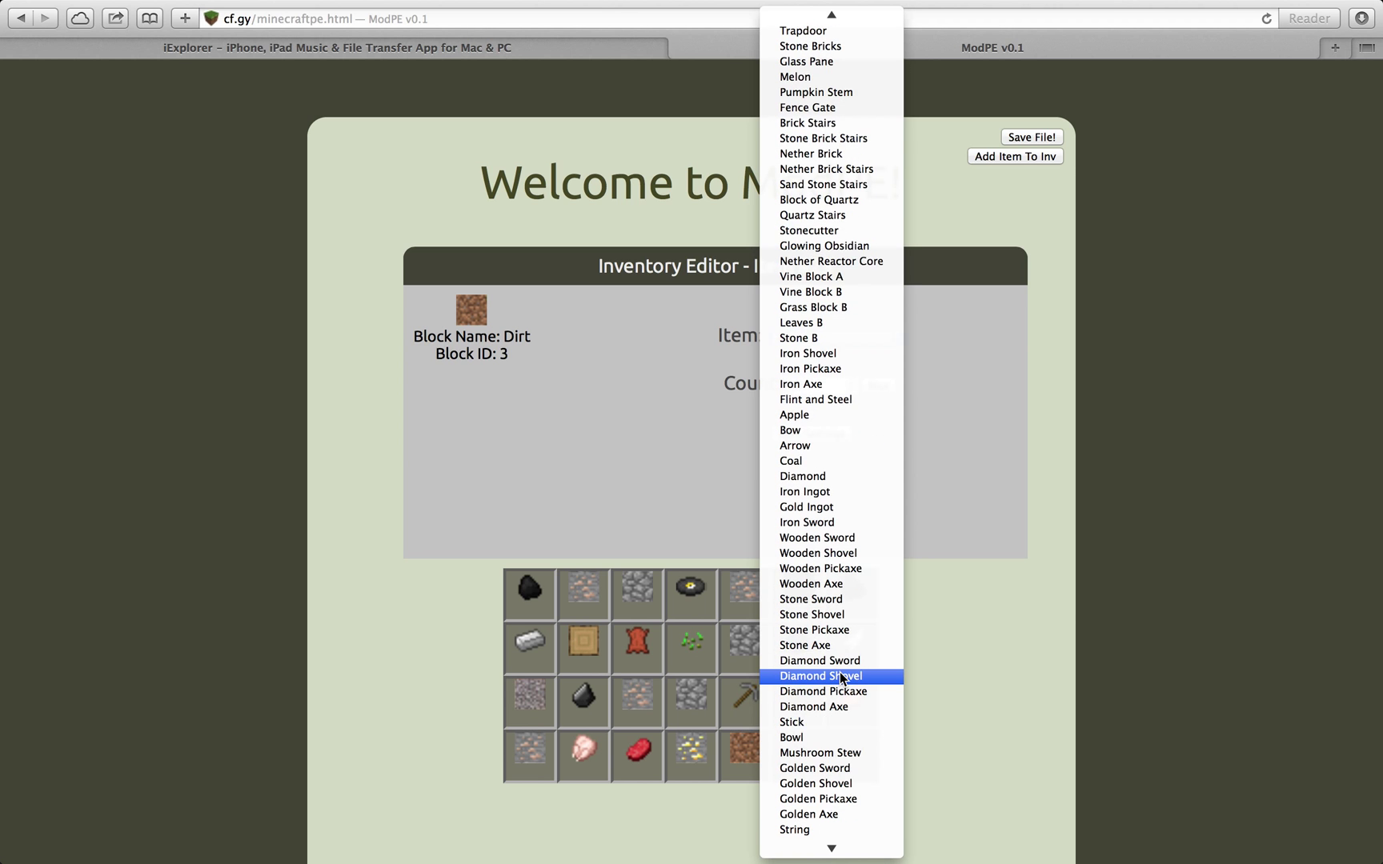
pyautogui.click(858, 659)
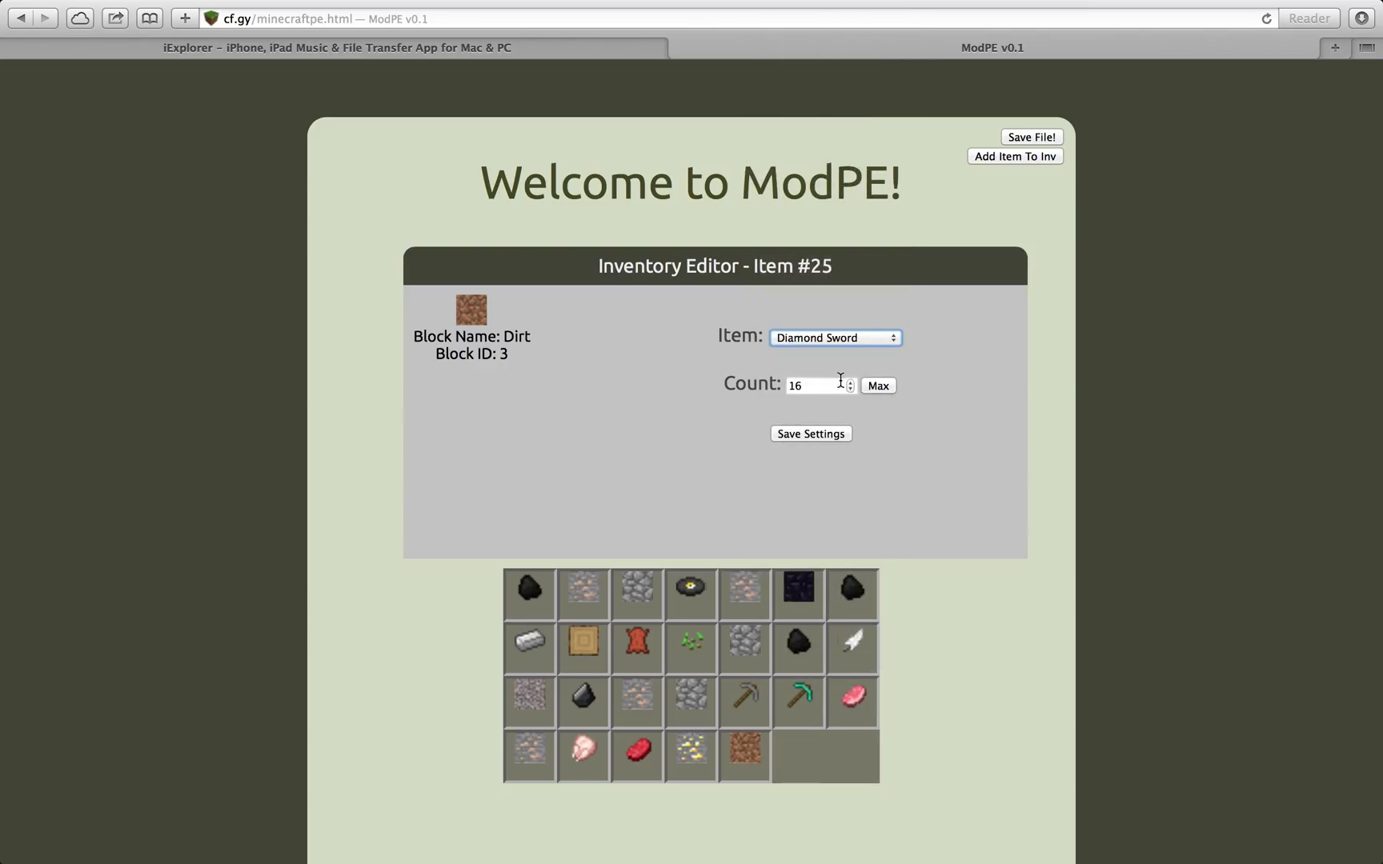
pyautogui.click(871, 386)
pyautogui.click(820, 433)
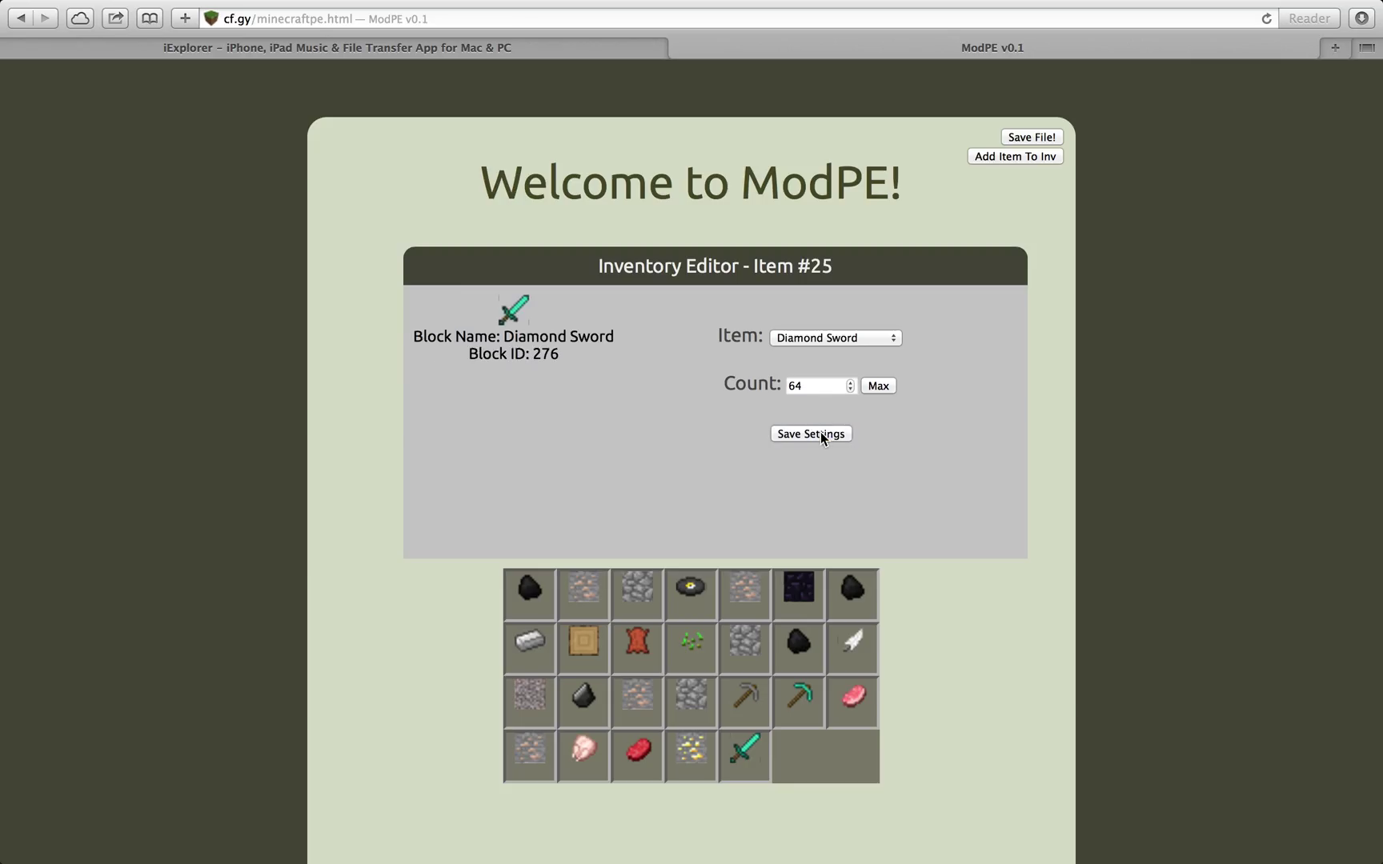
pyautogui.click(1017, 139)
# Go back from Safari's error page to the ModPE editor and retry Save File!
pyautogui.click(1040, 135)
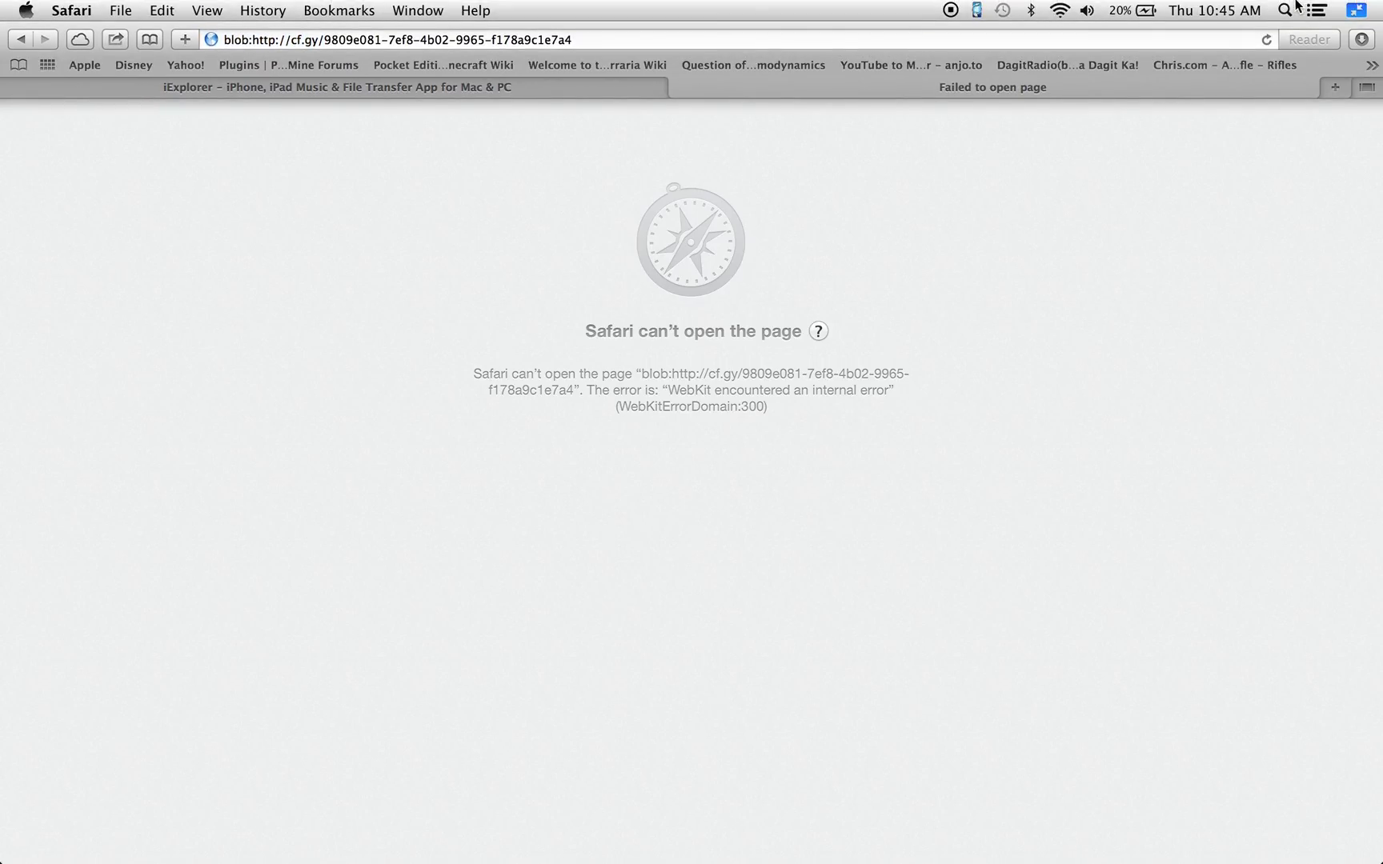
pyautogui.click(20, 40)
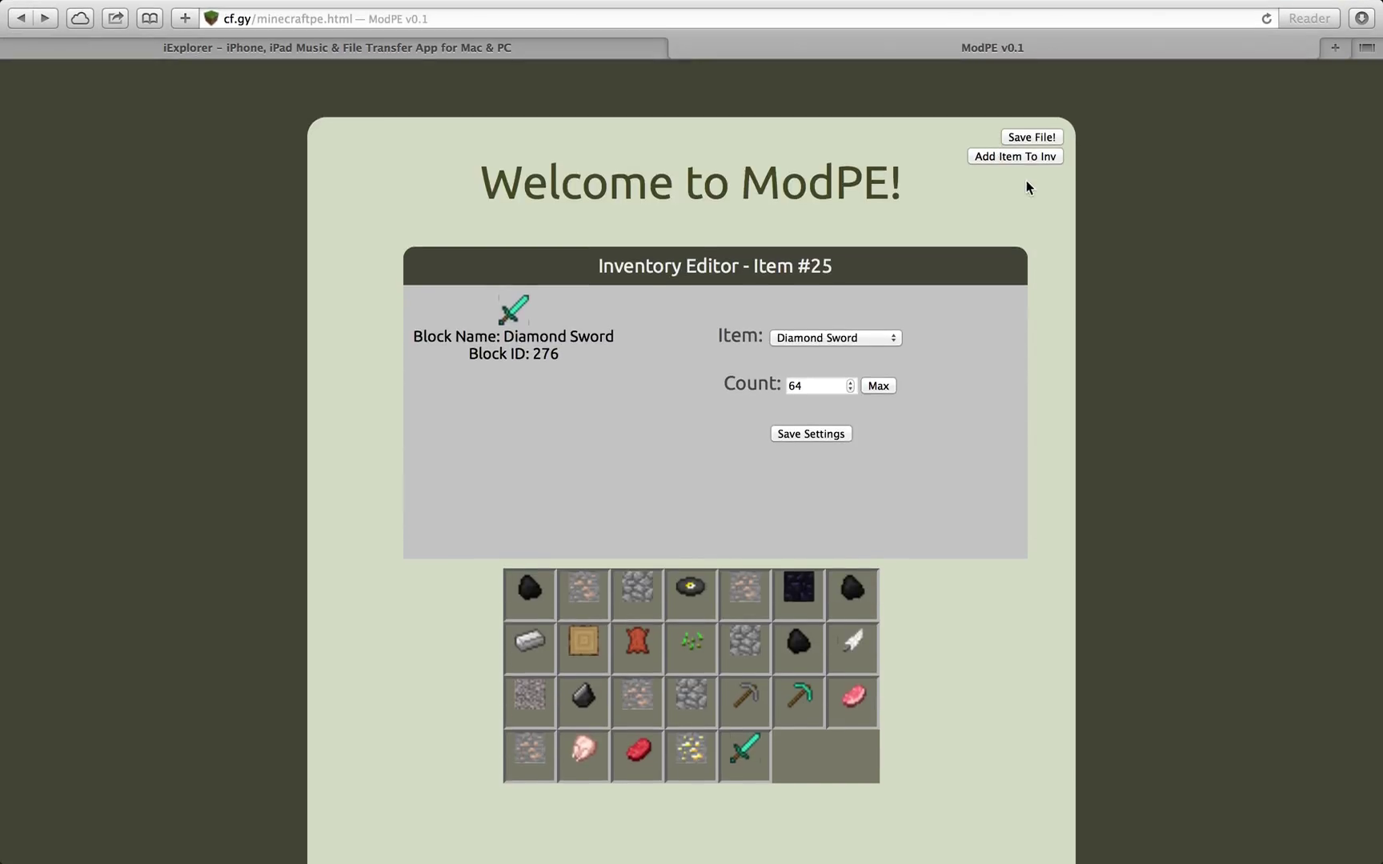
pyautogui.click(1031, 140)
pyautogui.click(1031, 140)
# Check Safari's recent Downloads list for the saved file, then close it.
pyautogui.scroll(-3, 741, 492)
pyautogui.scroll(3, 740, 488)
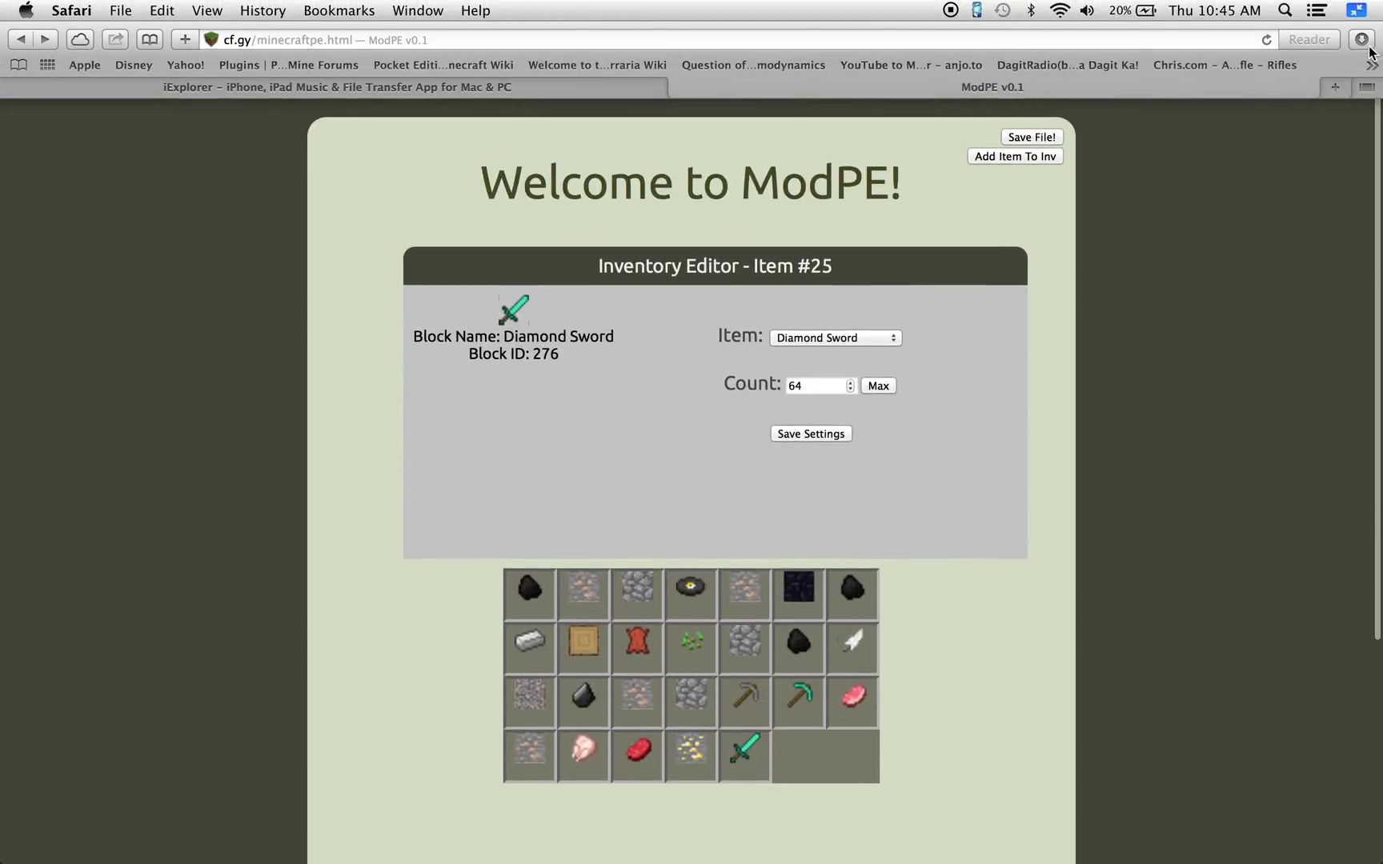
pyautogui.click(1364, 40)
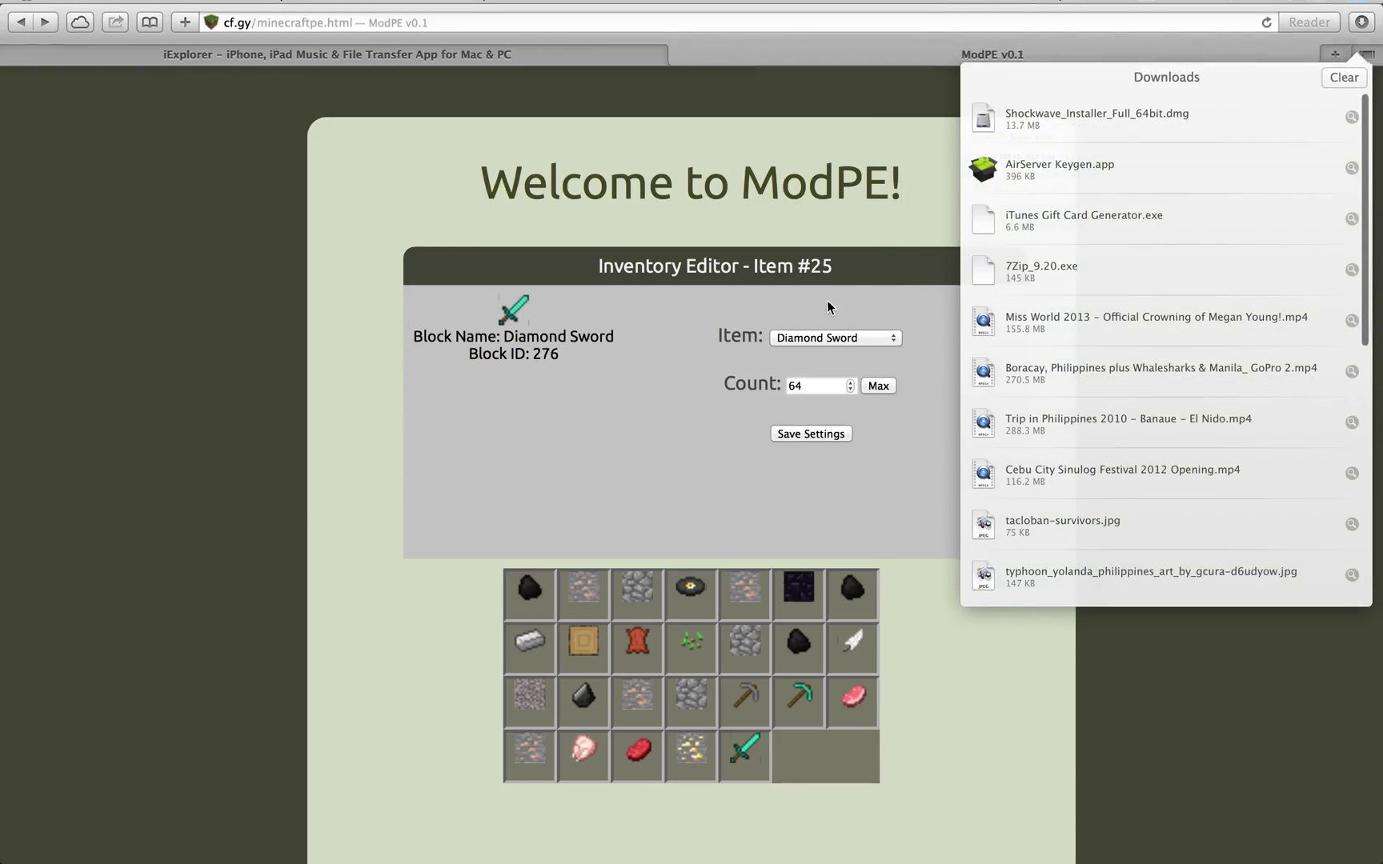
pyautogui.click(983, 855)
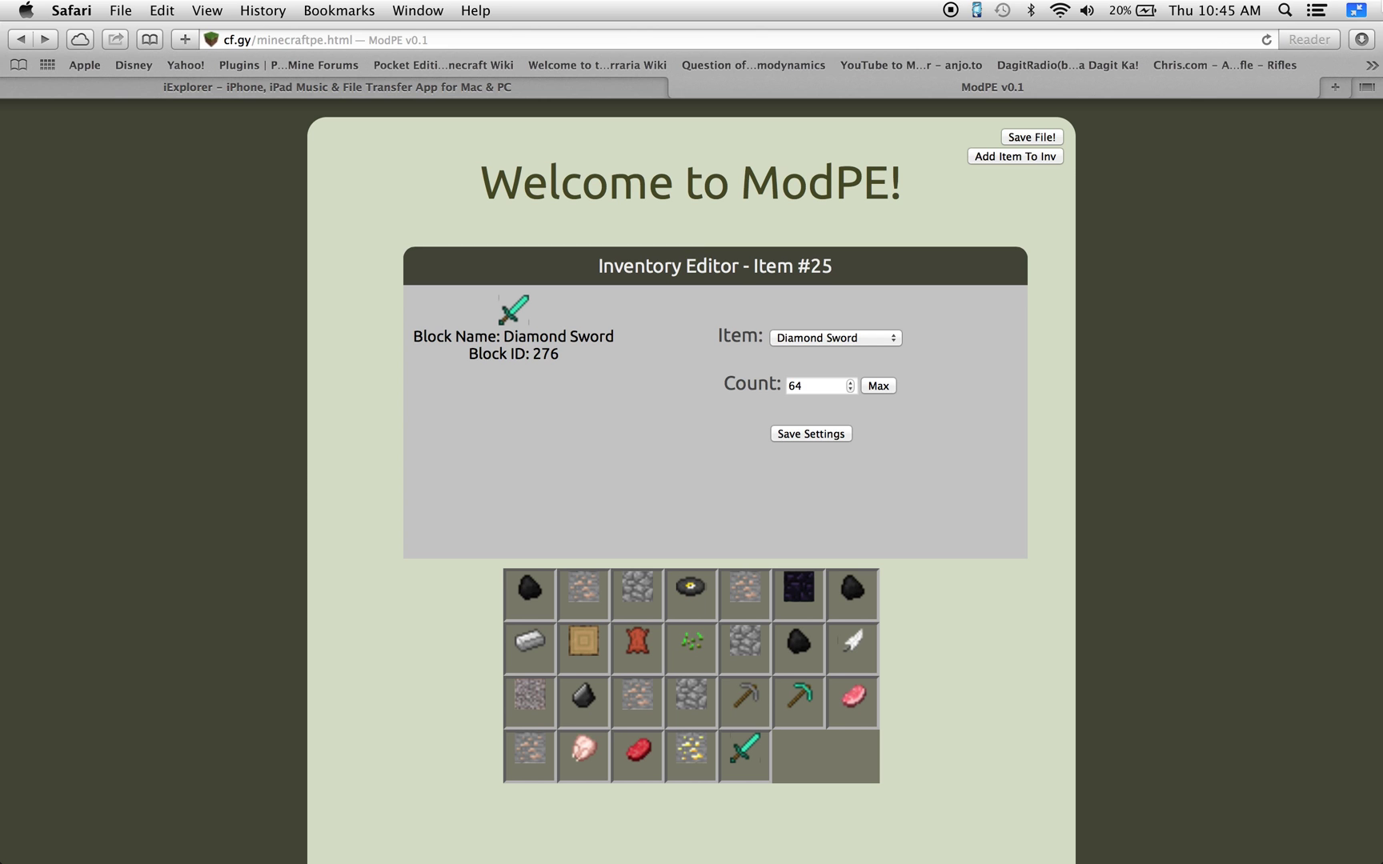
# Exit Safari full screen, minimize it and bring Finder to the front.
pyautogui.click(1357, 11)
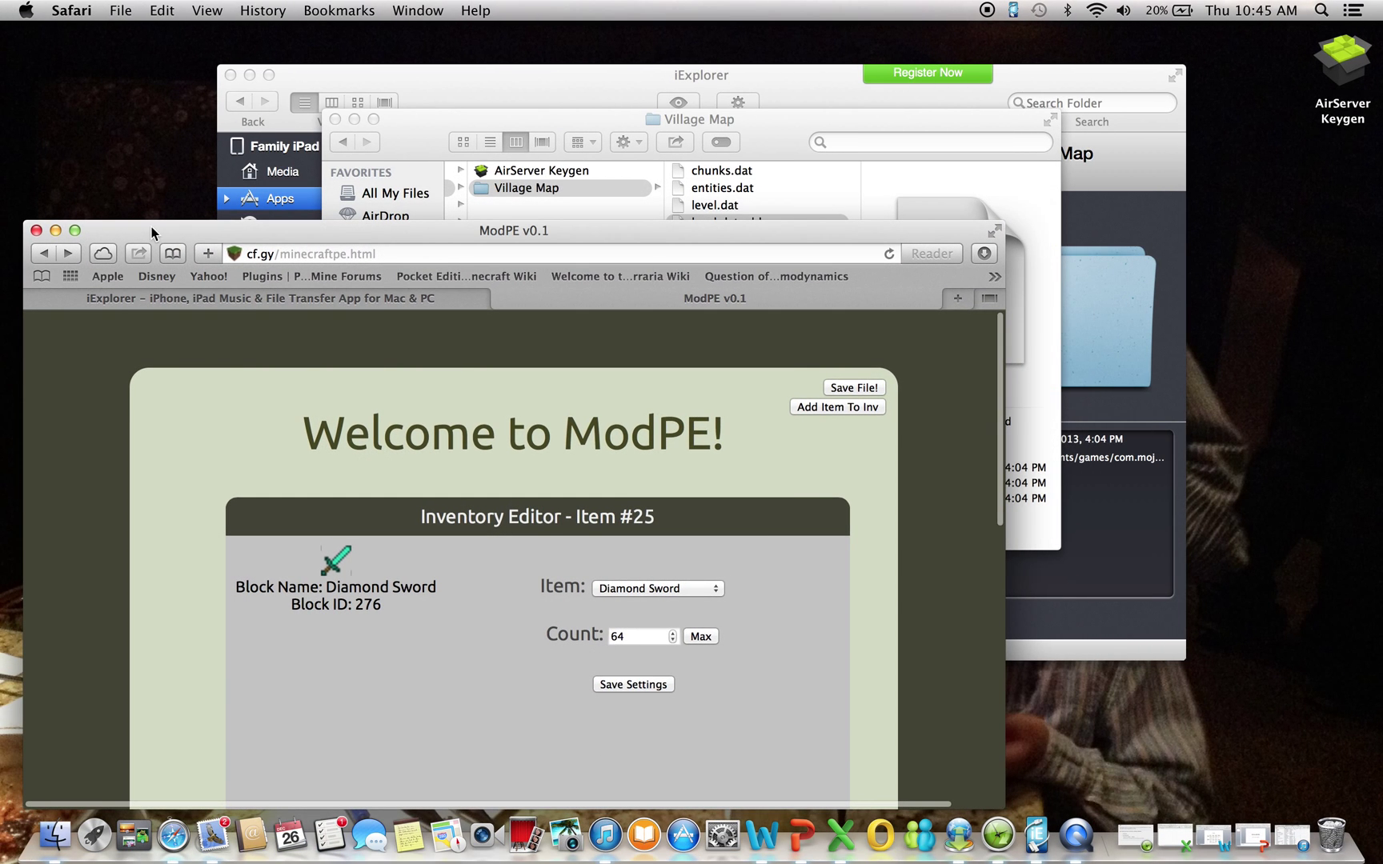
pyautogui.click(55, 230)
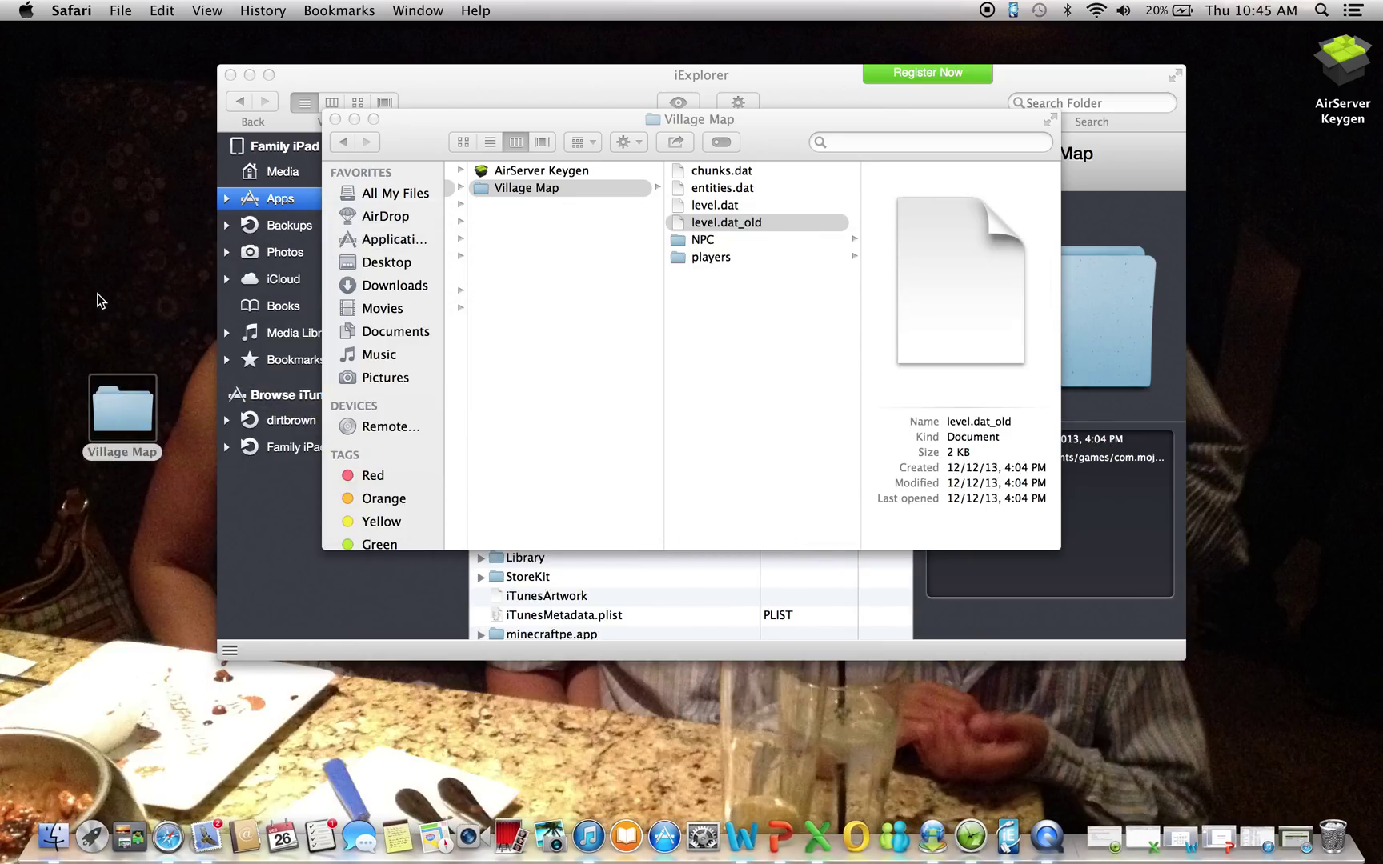
pyautogui.click(100, 301)
# Select level.dat in Village Map: still 2 KB, modified 12/12/13, 4:04 PM.
pyautogui.click(620, 336)
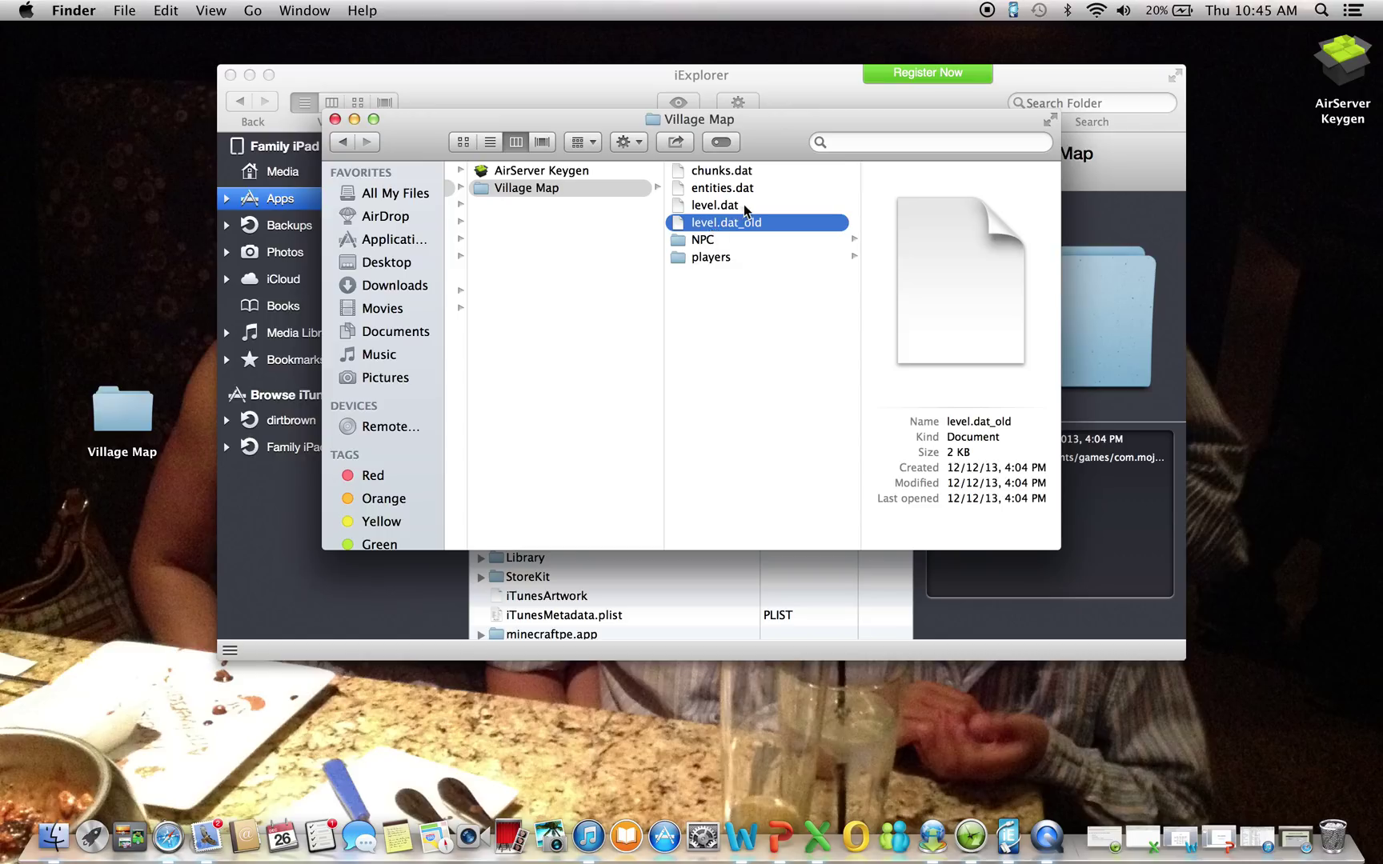
pyautogui.click(746, 209)
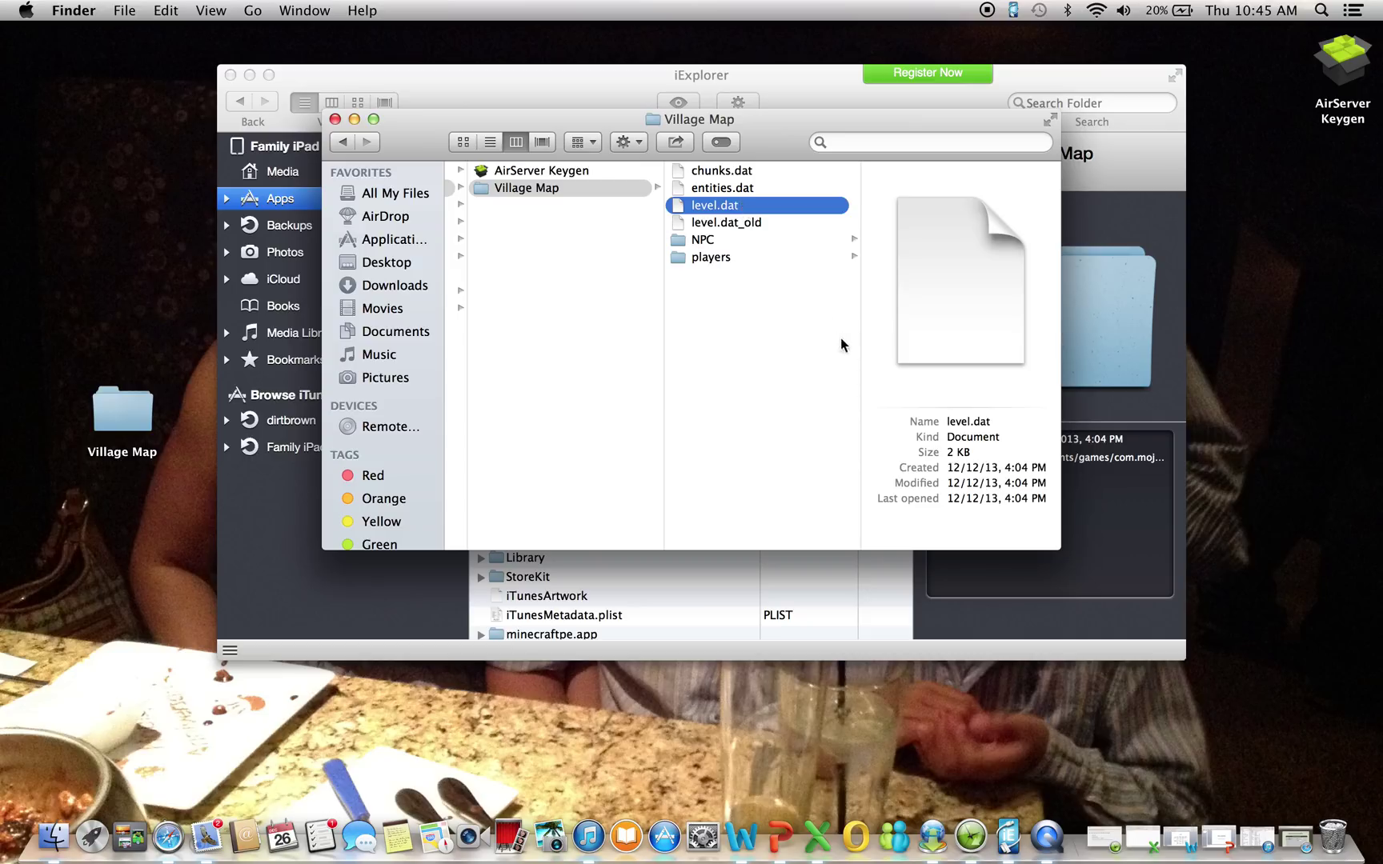
pyautogui.click(718, 392)
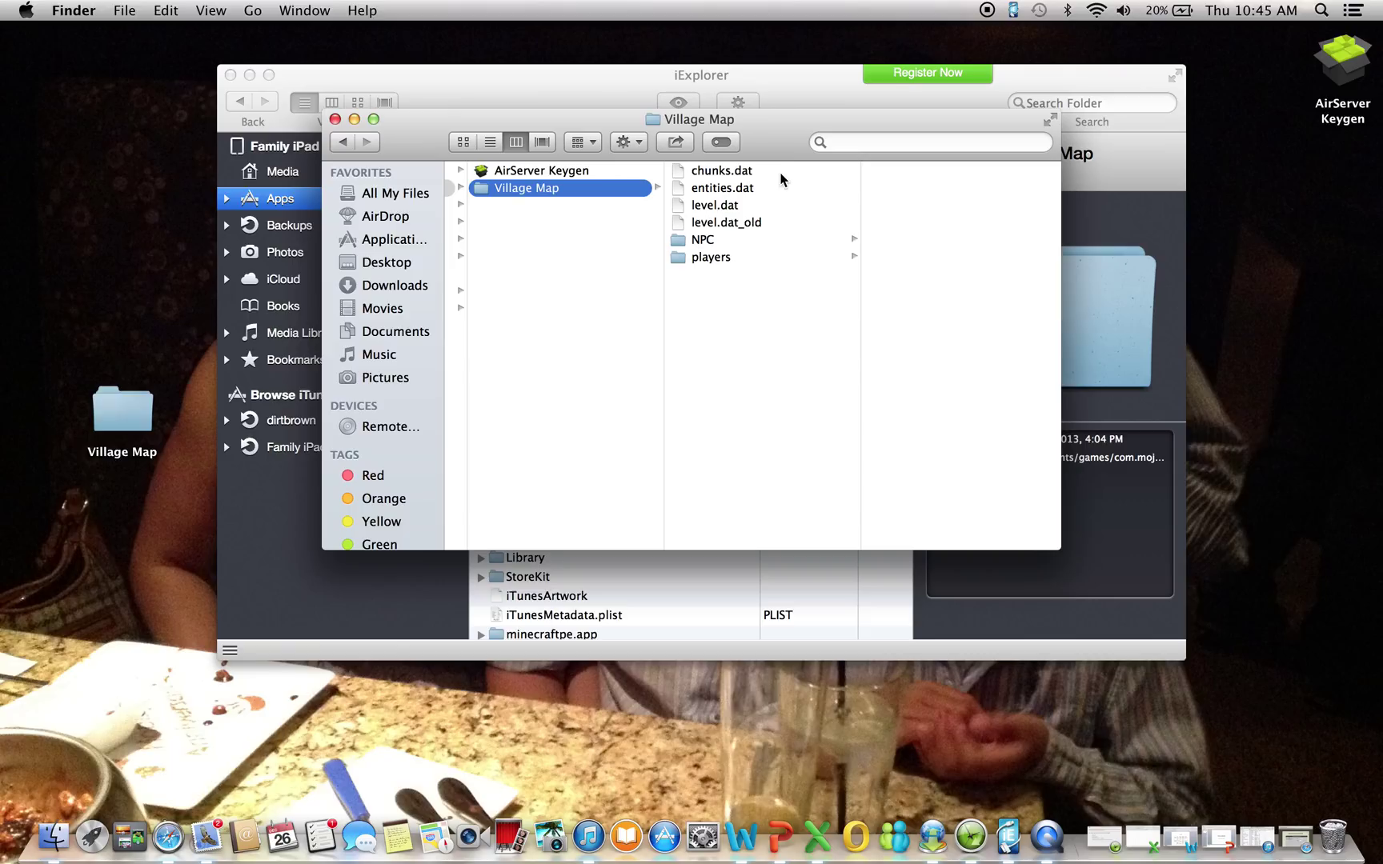
pyautogui.click(738, 206)
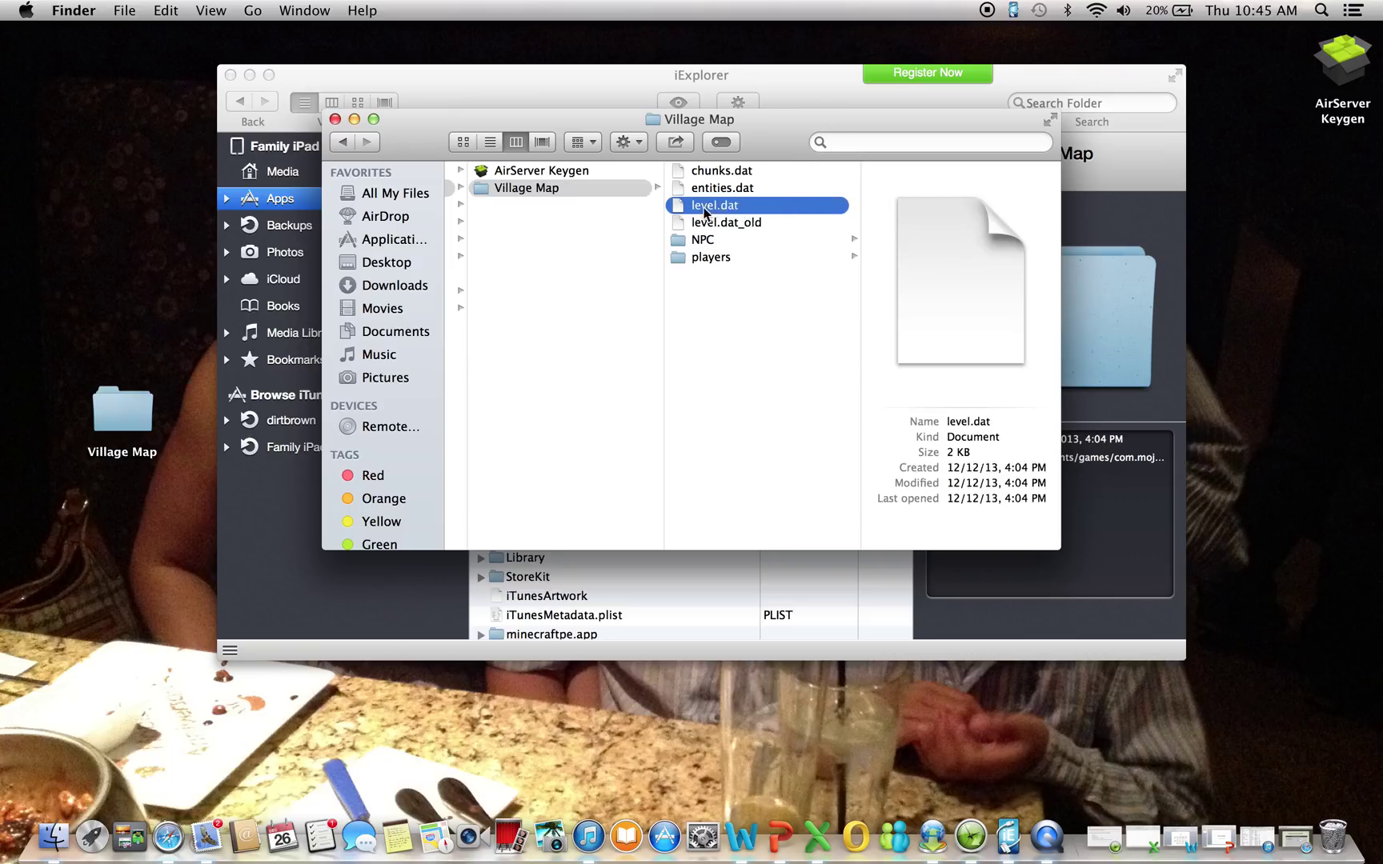
# Close the Finder window and select the desktop and iPad Village Map folders.
pyautogui.click(336, 120)
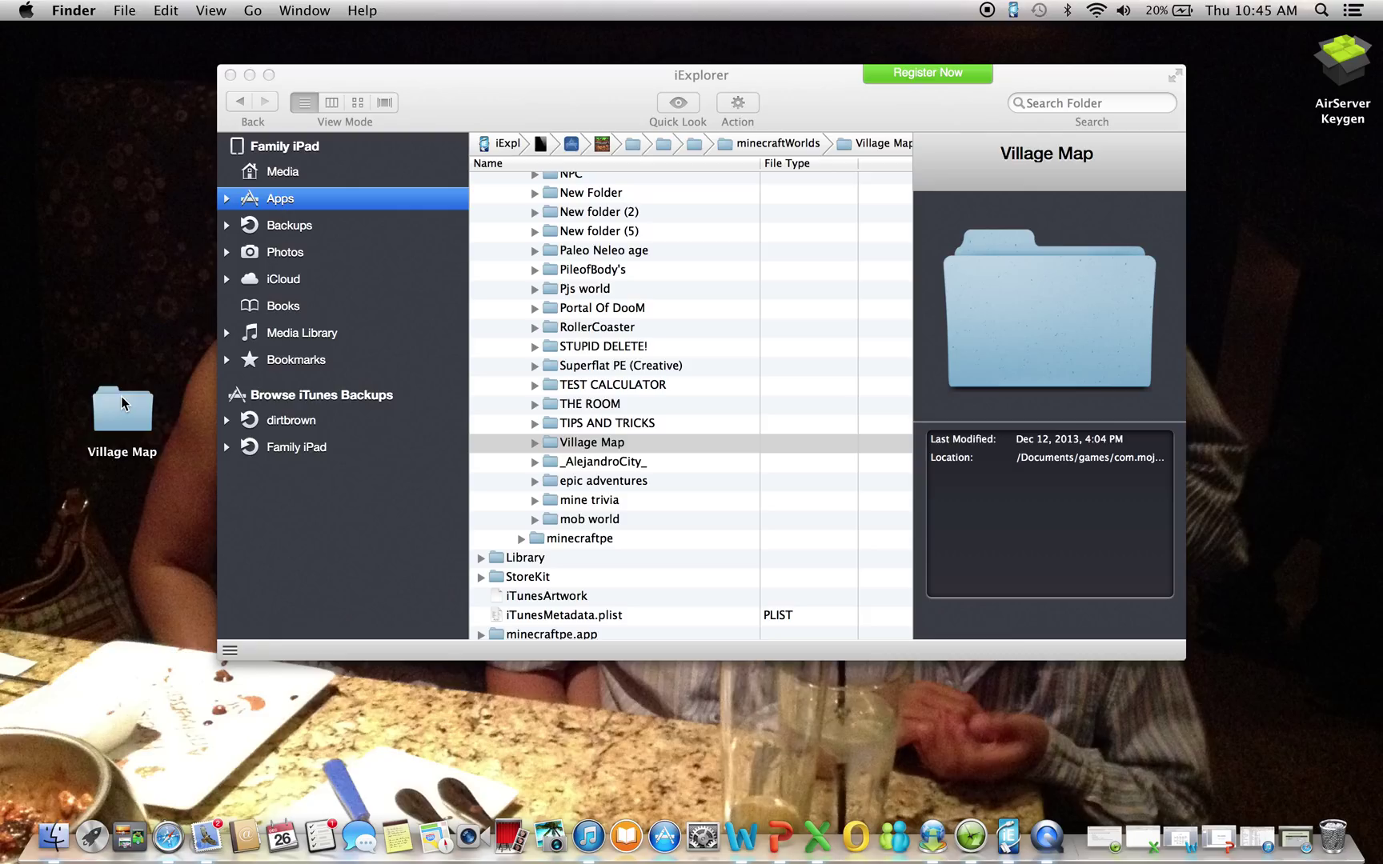
pyautogui.click(121, 402)
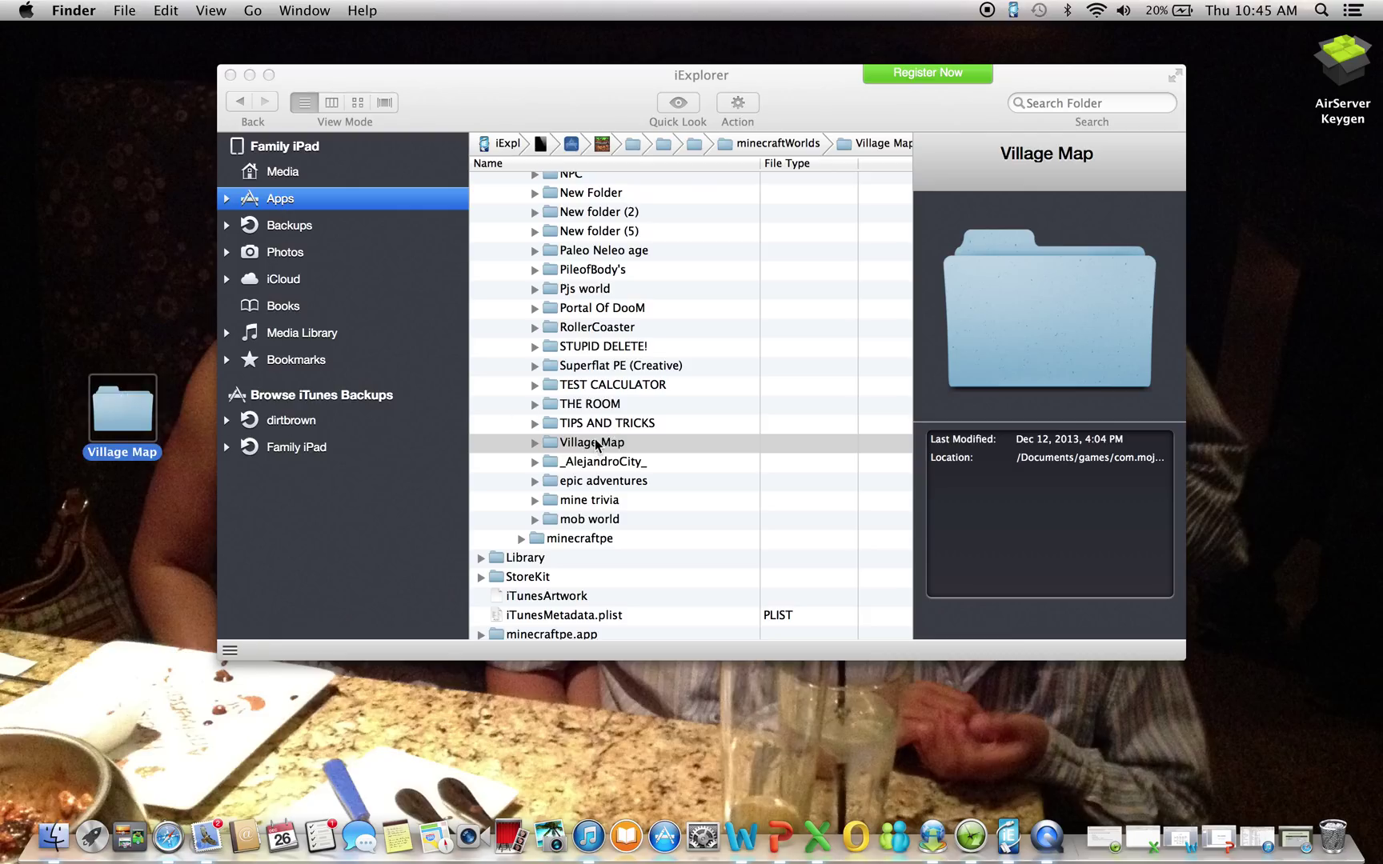
pyautogui.click(595, 445)
pyautogui.rightClick(129, 417)
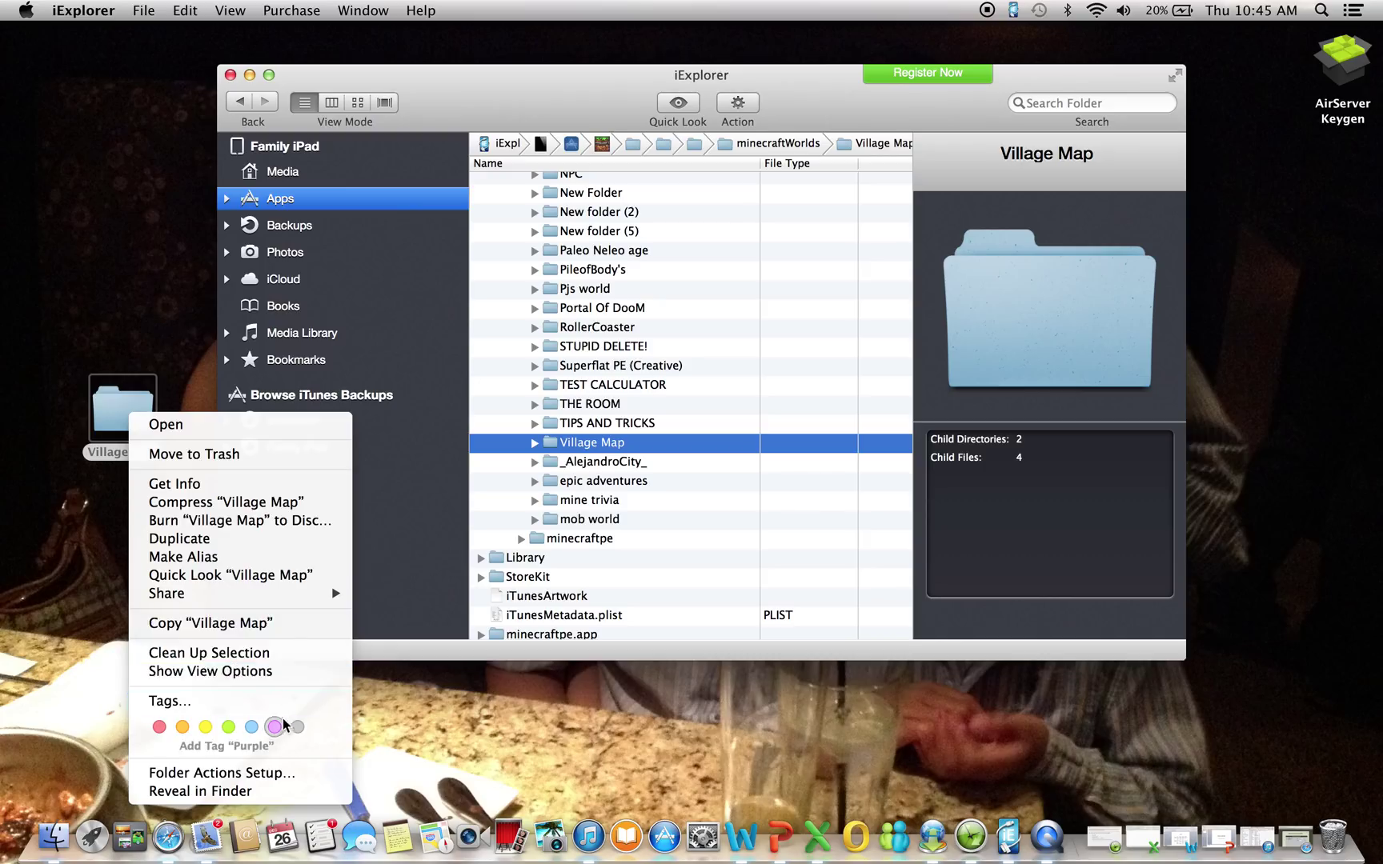
pyautogui.click(547, 483)
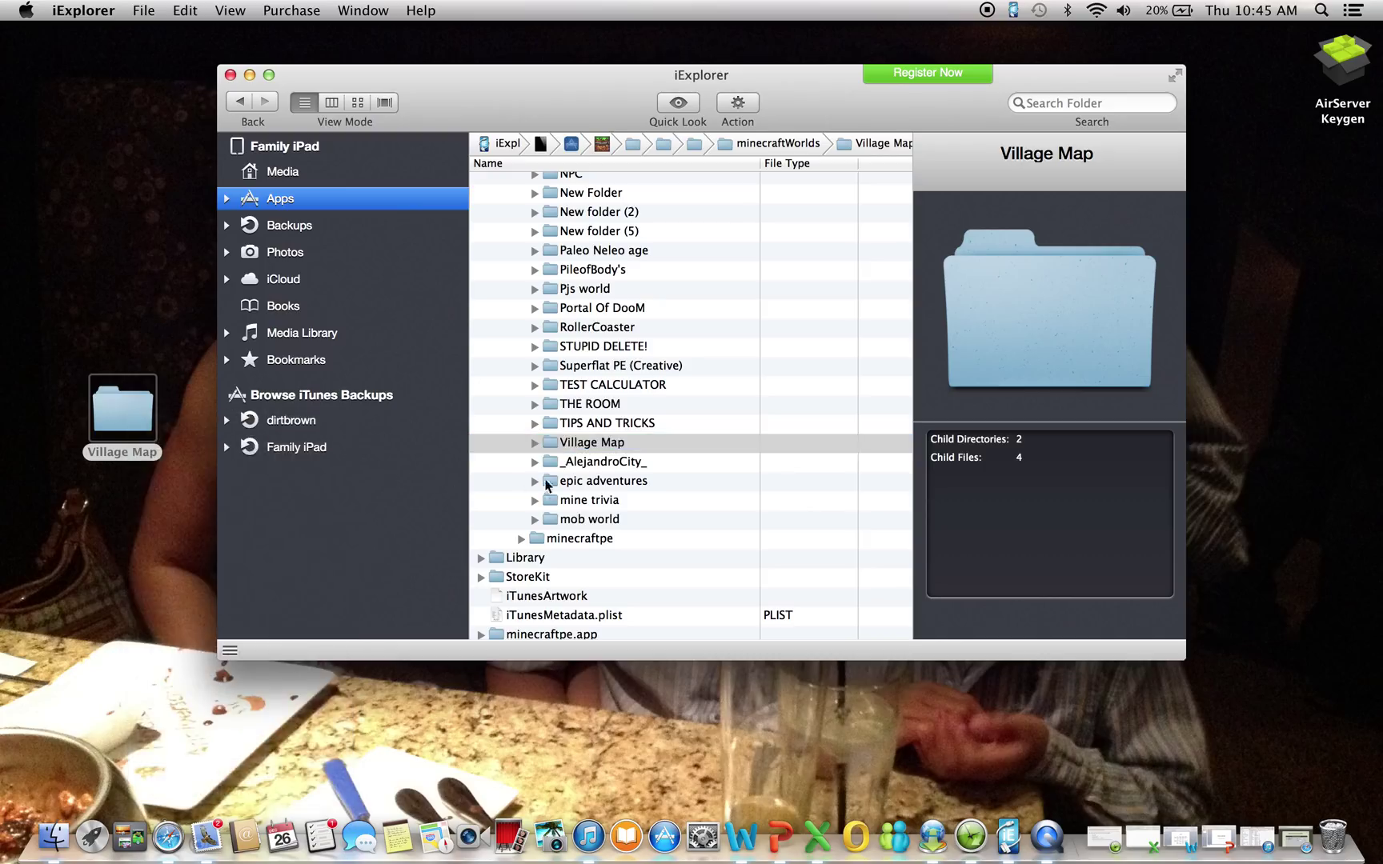
pyautogui.click(656, 446)
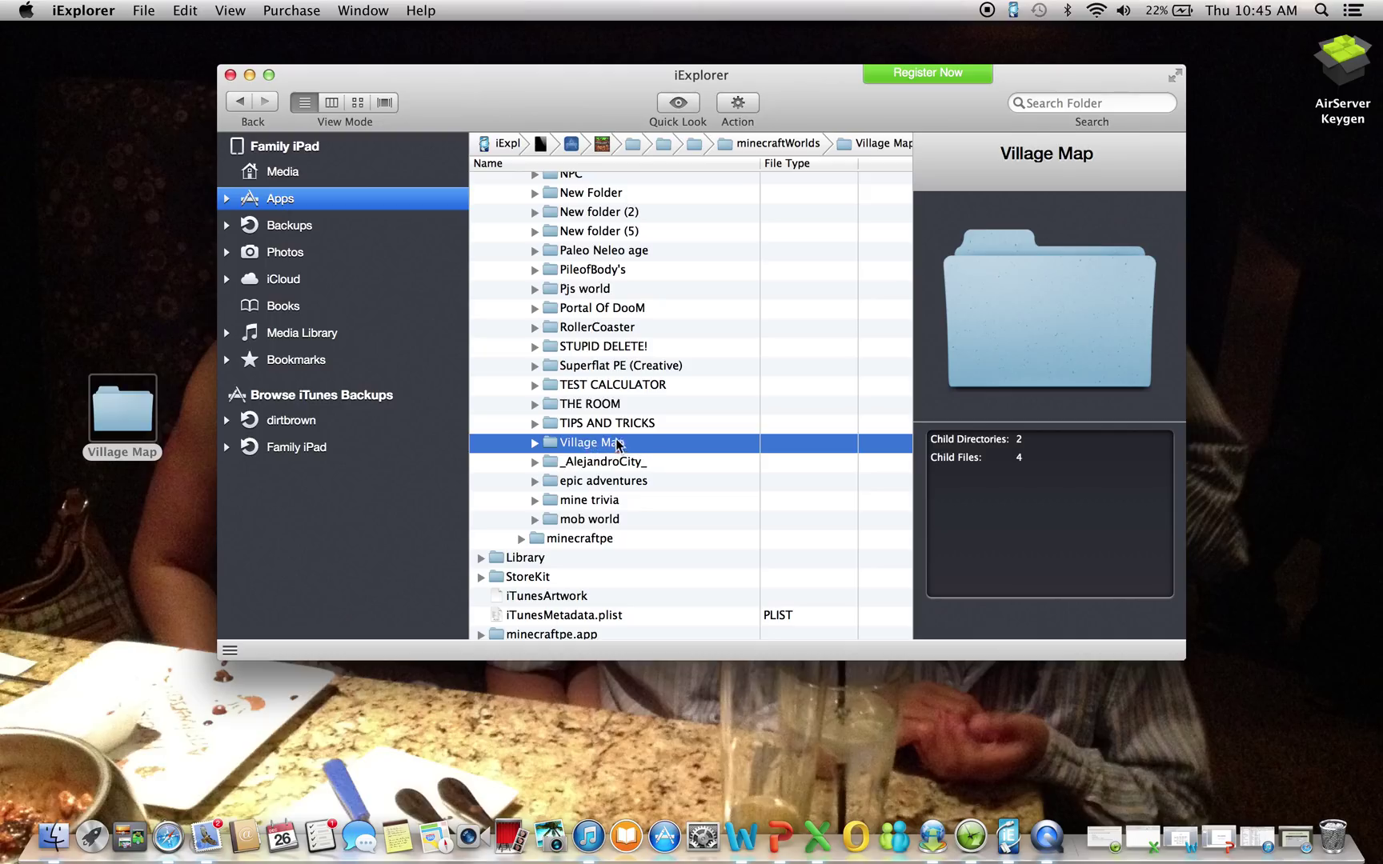
# Move the desktop Village Map copy to Trash and open the iPad's Village Map world folder.
pyautogui.rightClick(130, 413)
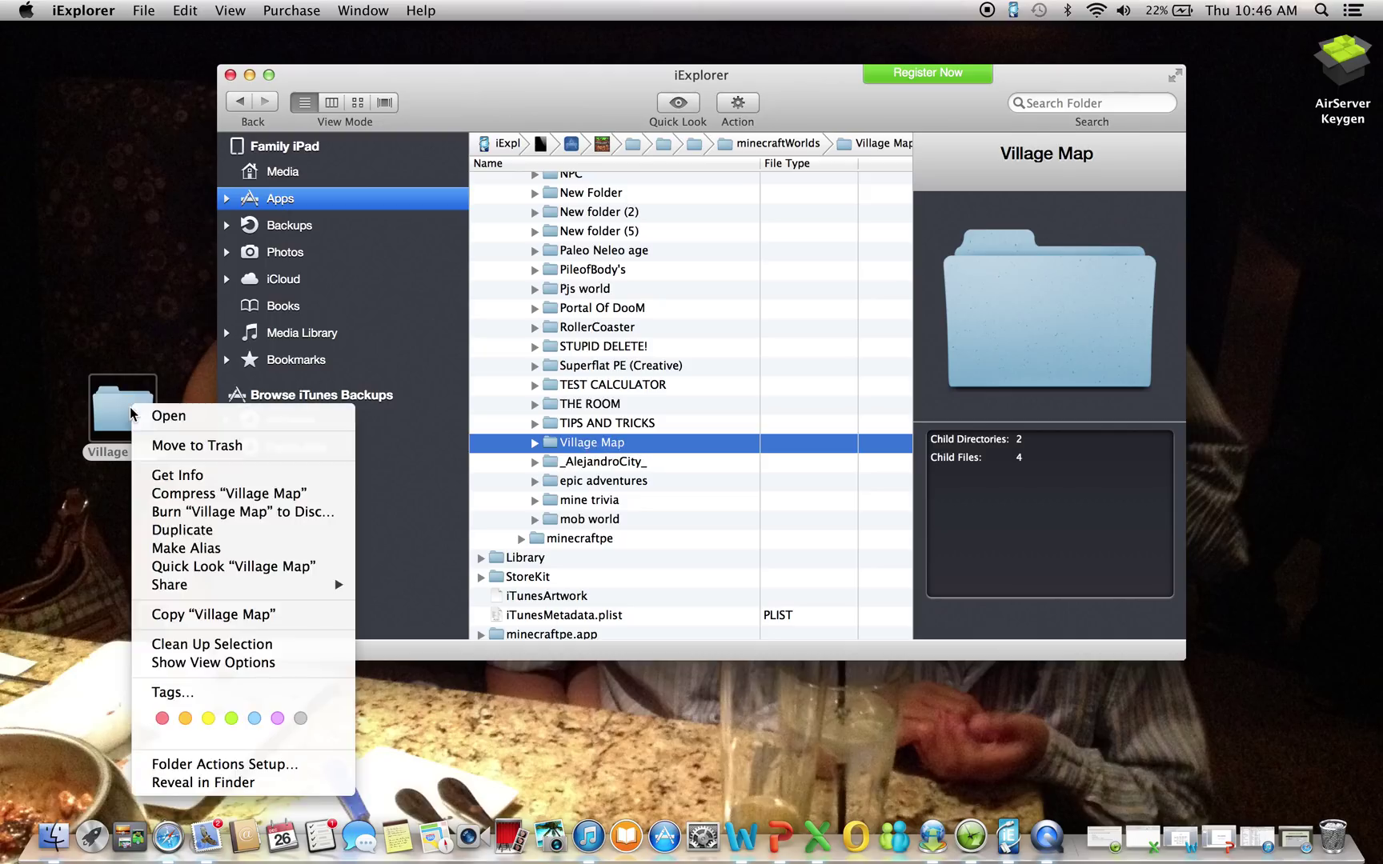
pyautogui.click(196, 446)
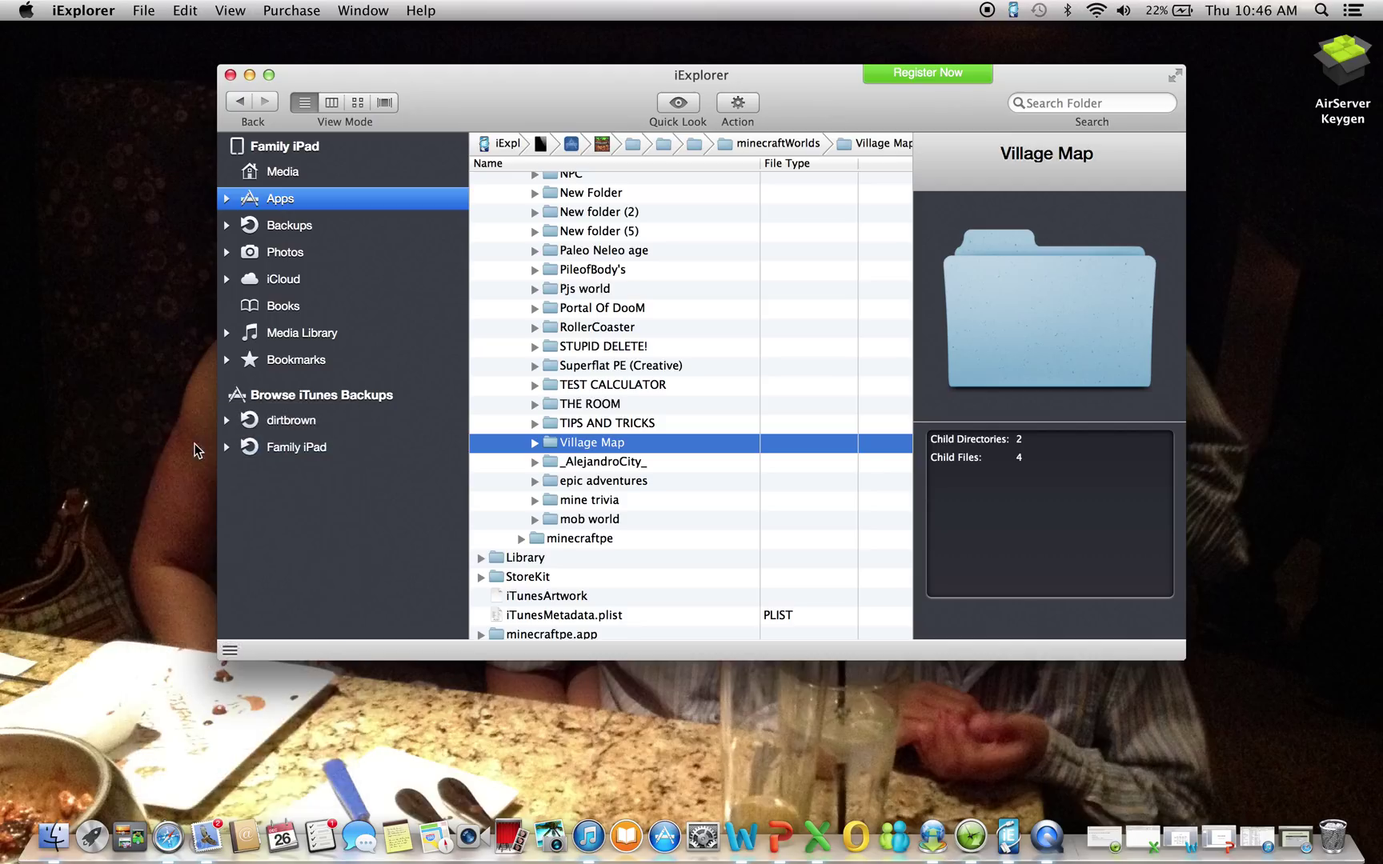
pyautogui.doubleClick(600, 442)
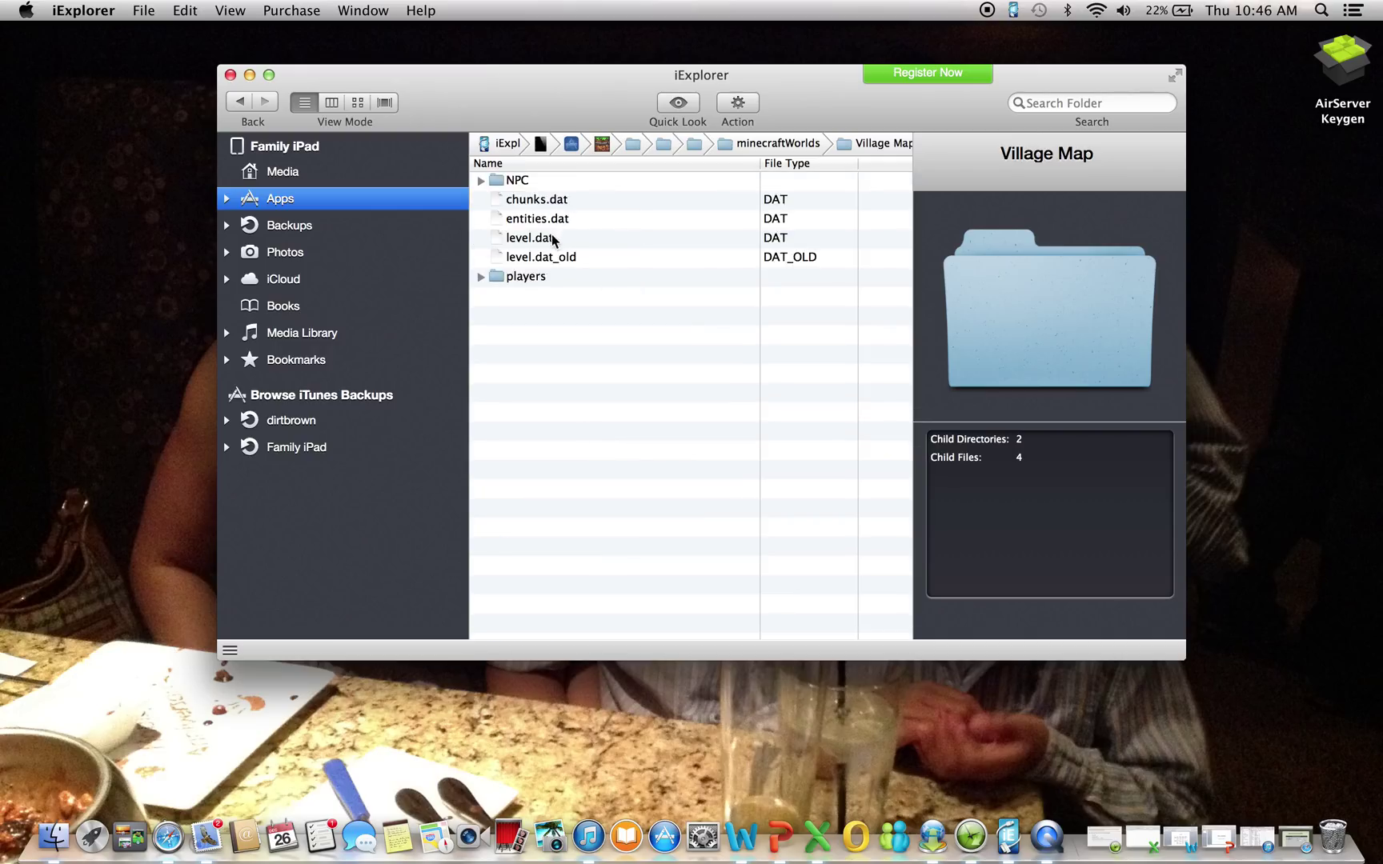
# Back in minecraftWorlds, drop the 8Water survival world into Beta test, then check the Family iPad overview.
pyautogui.click(238, 102)
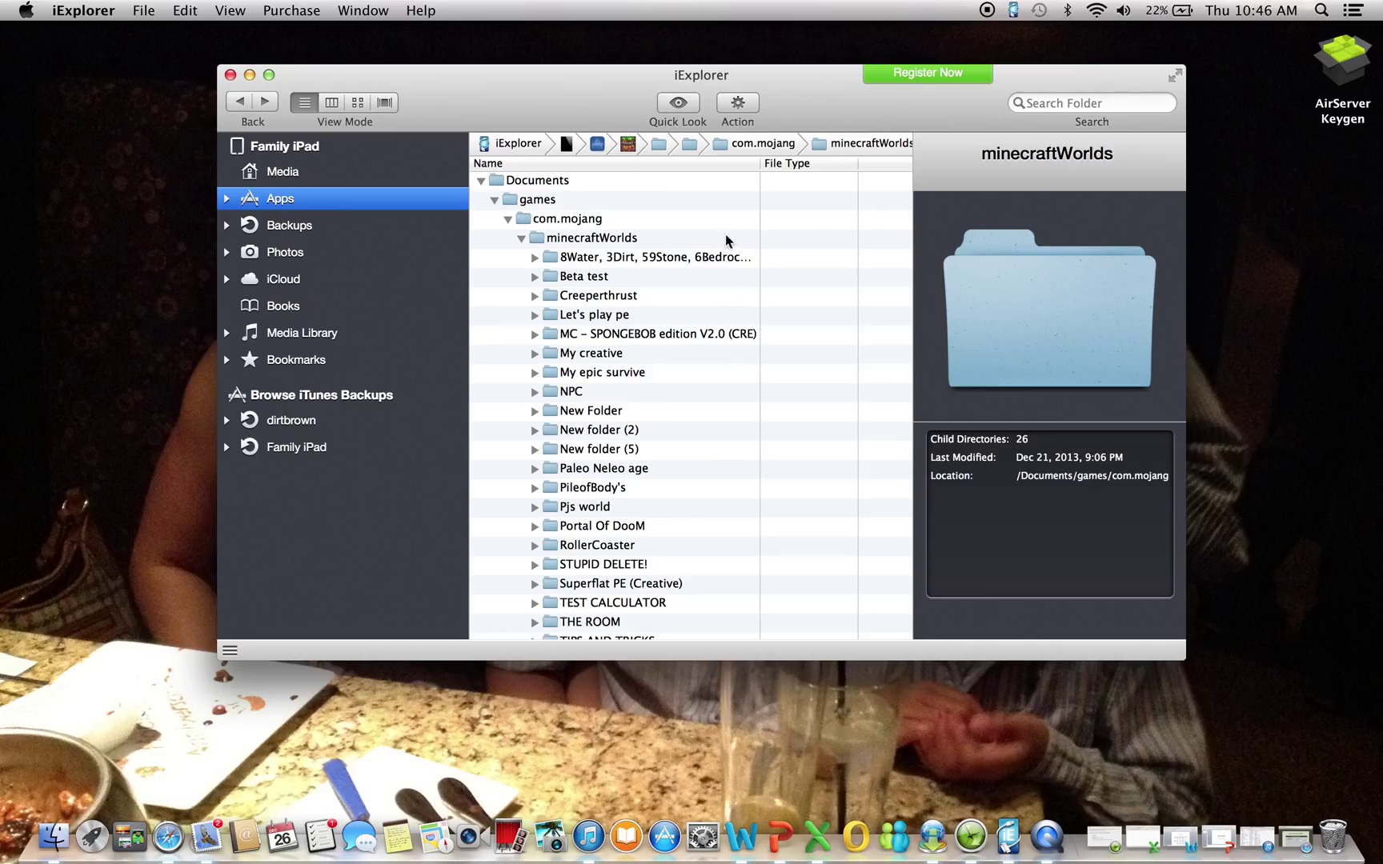
pyautogui.moveTo(707, 277); pyautogui.dragTo(709, 275)
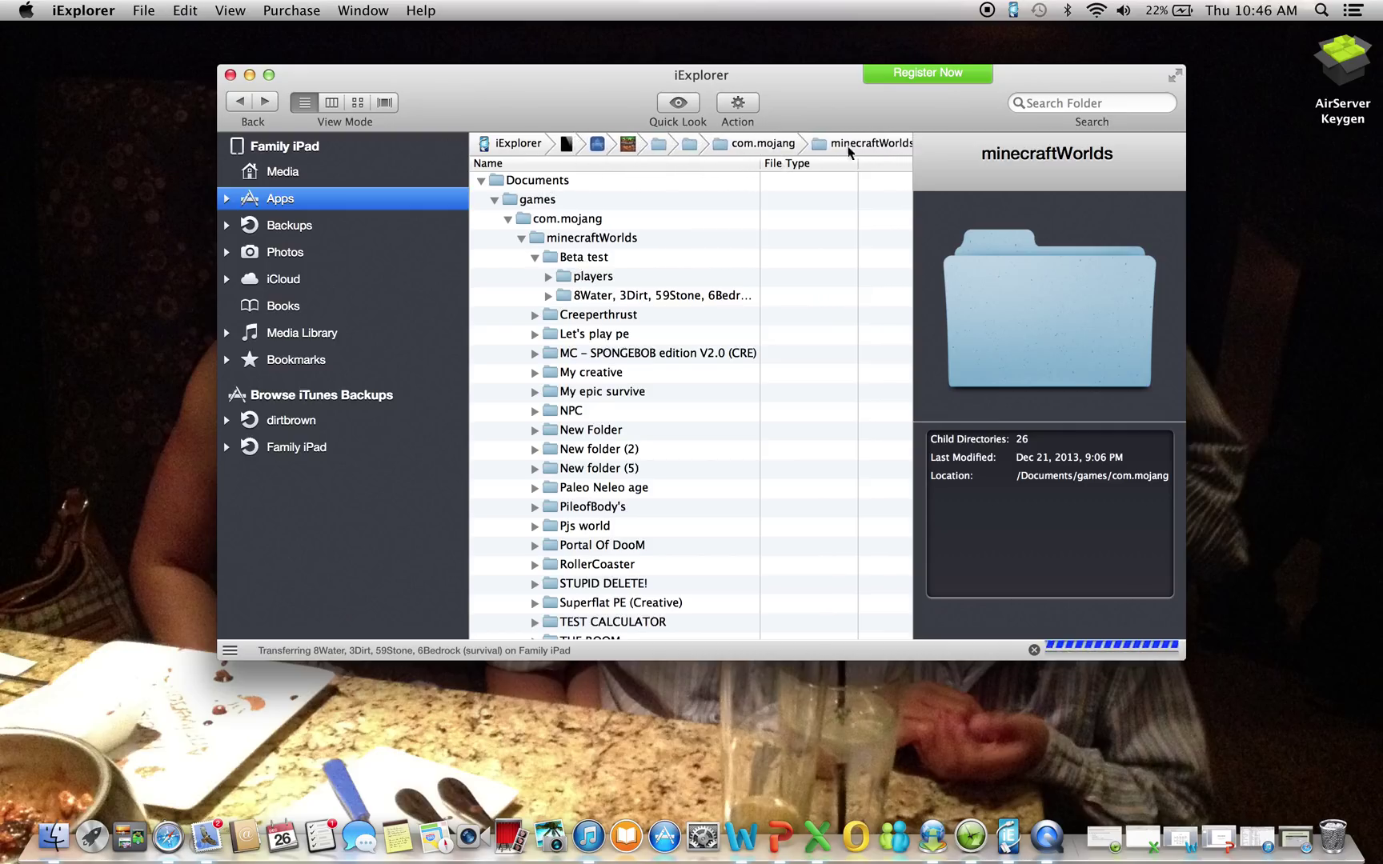
pyautogui.click(276, 145)
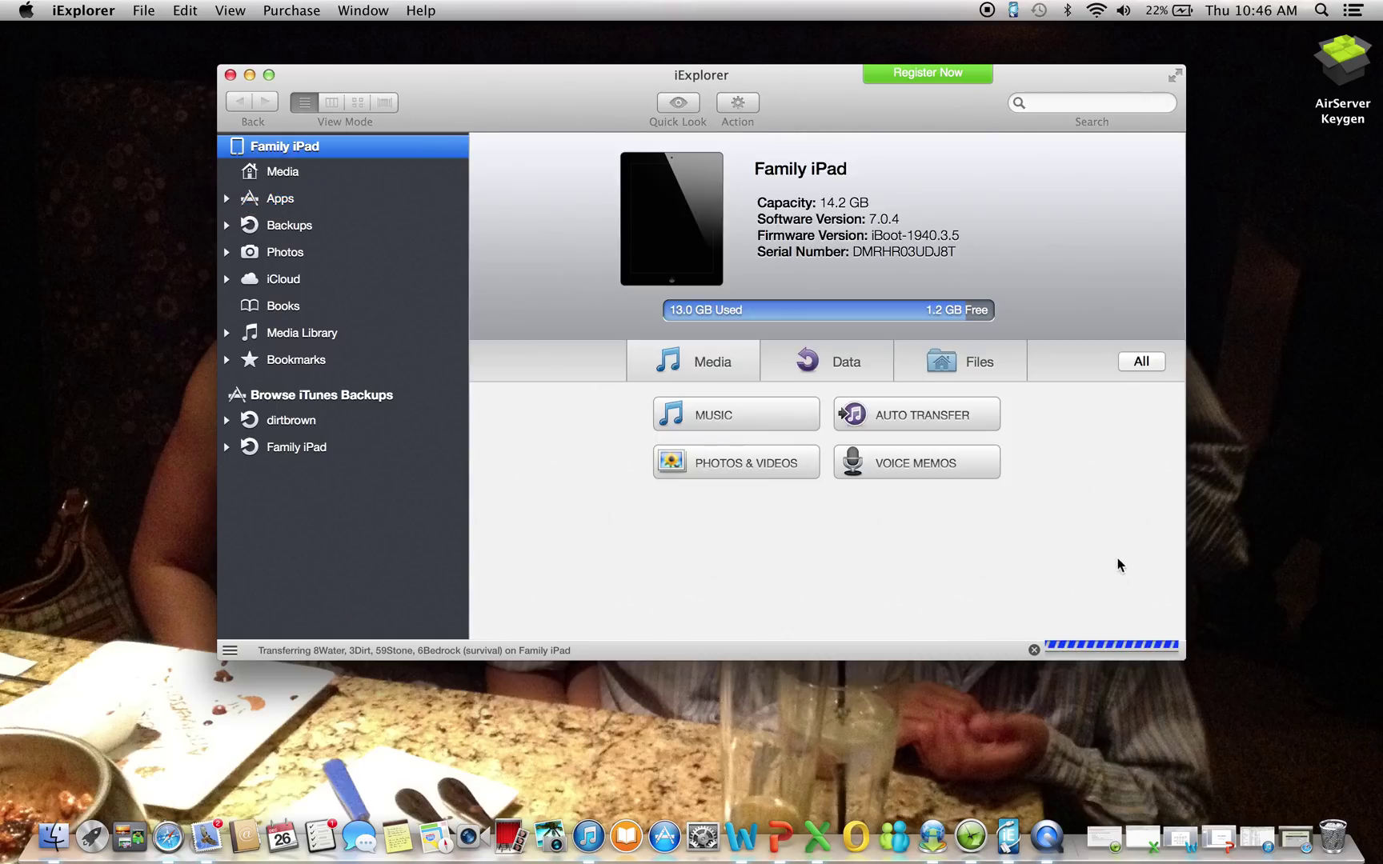
pyautogui.click(1046, 837)
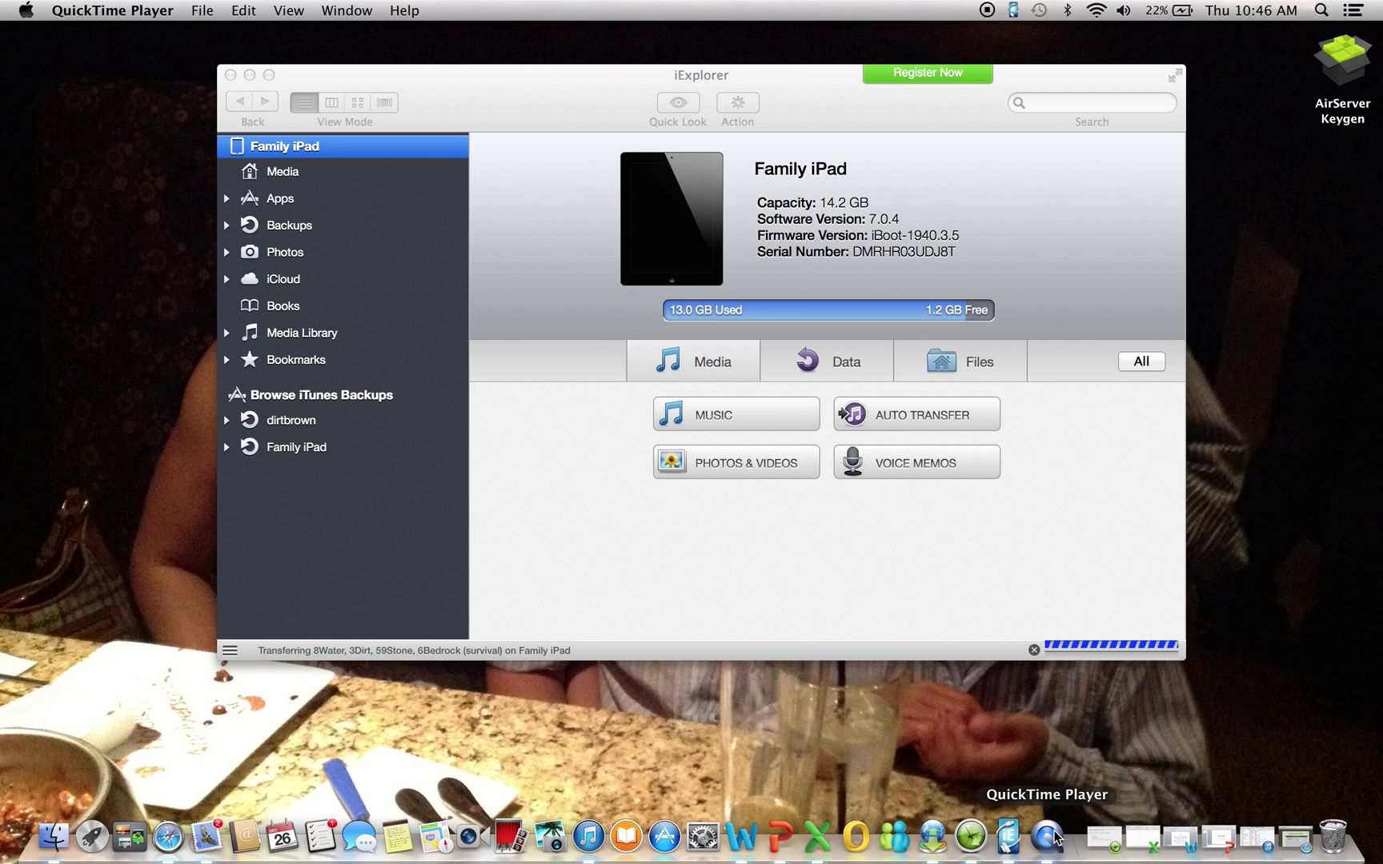